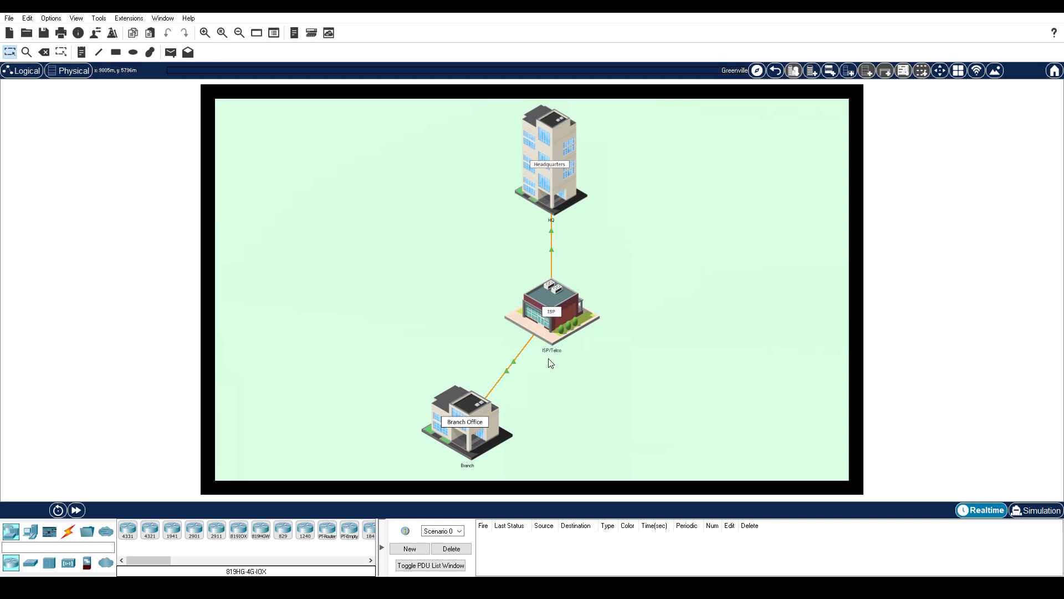
Inspect Laptop BR-1 and the BR Server in the Branch Wiring Cabinet, then return to the city map
click(477, 409)
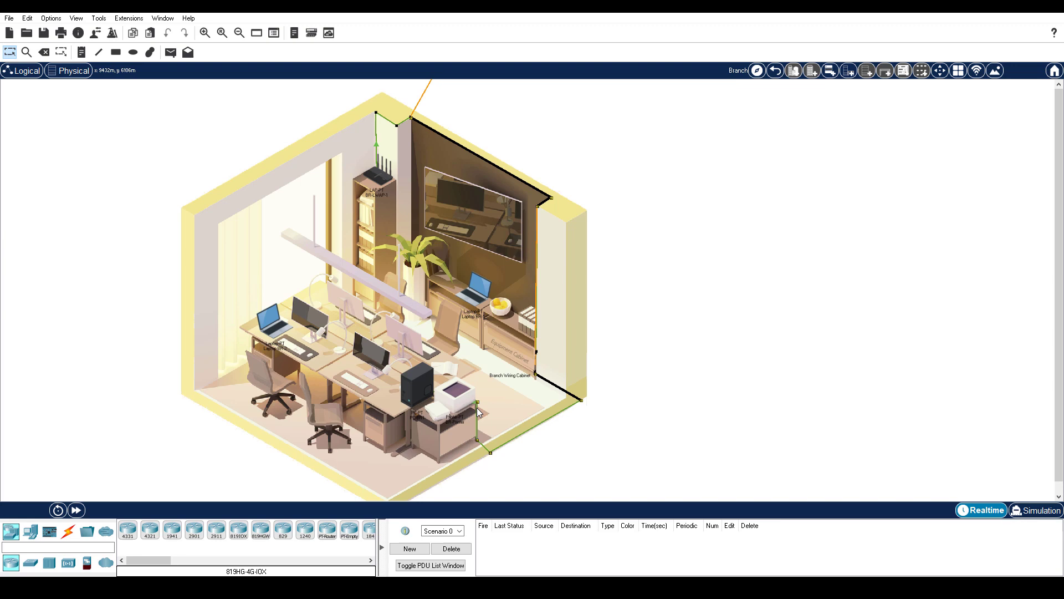
click(474, 293)
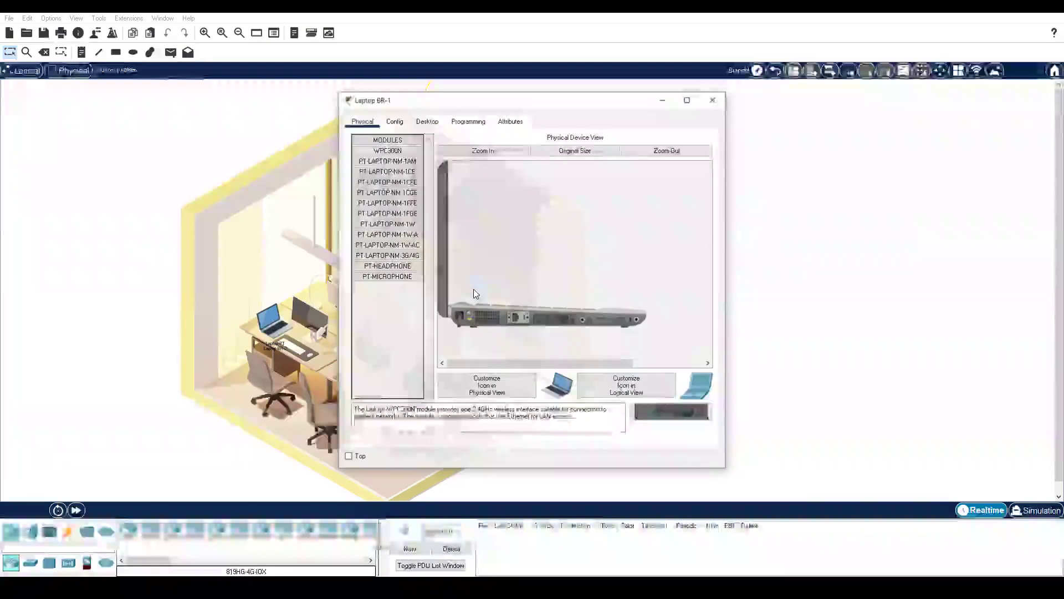
click(713, 98)
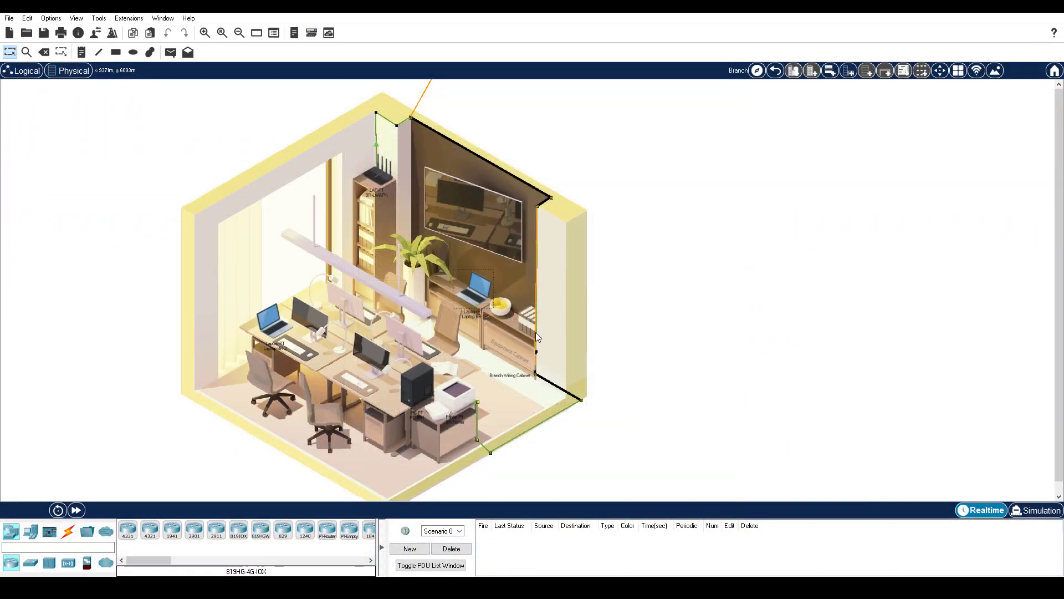
click(527, 363)
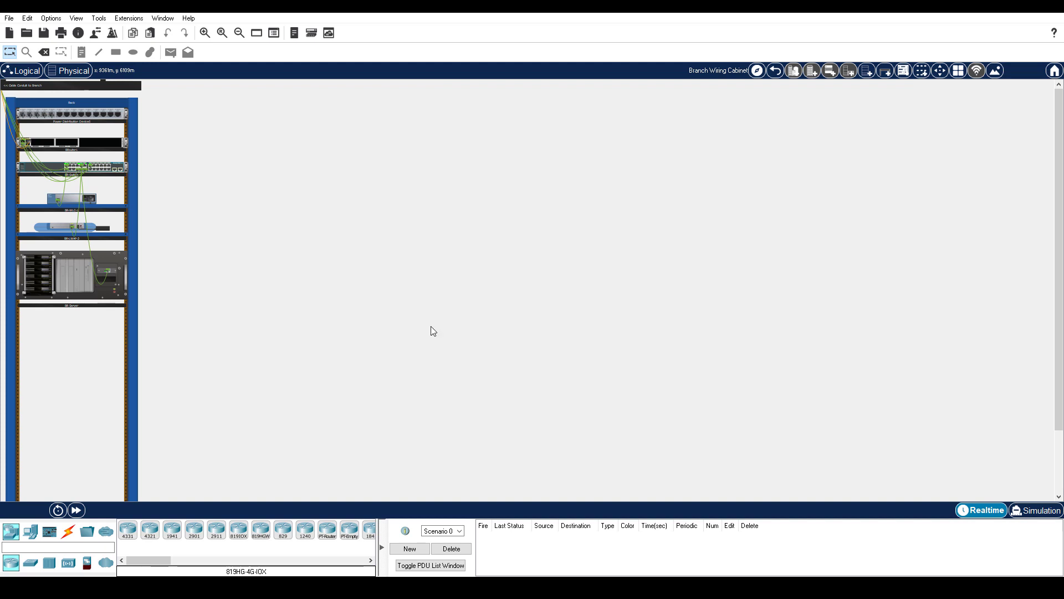
click(94, 274)
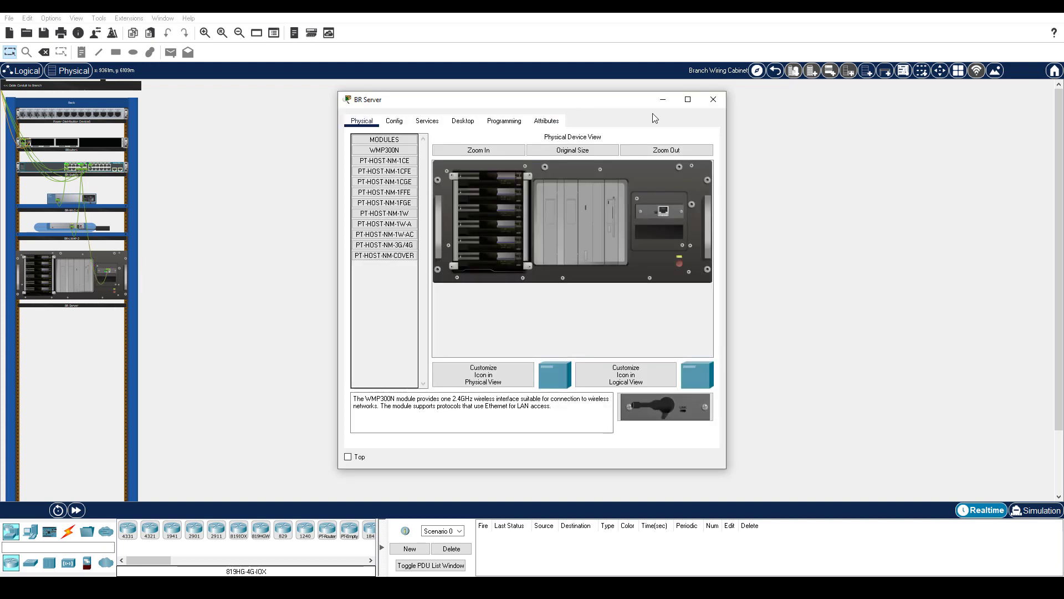
click(712, 99)
click(776, 72)
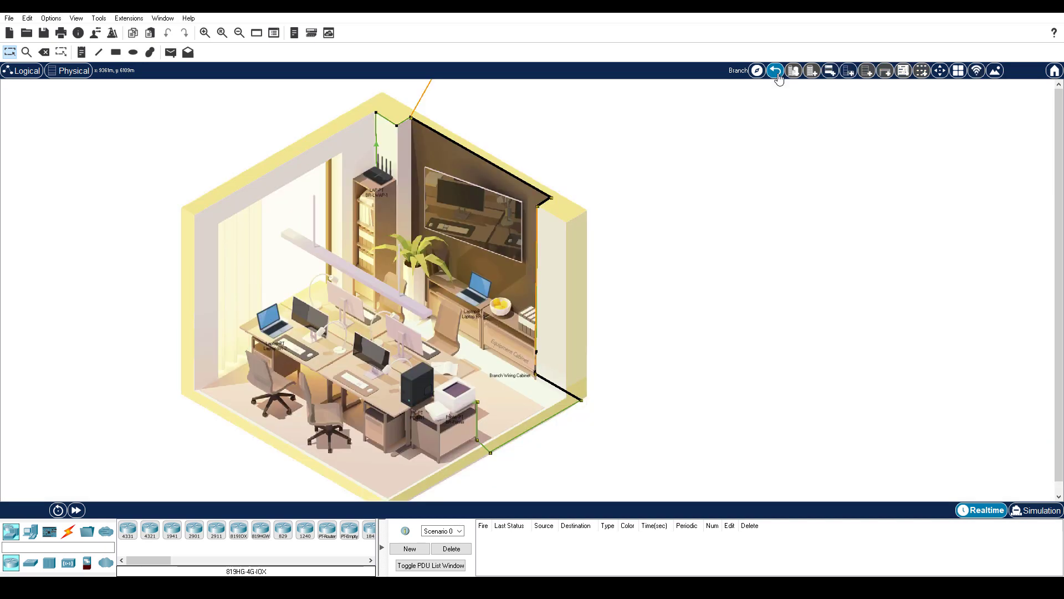
click(776, 71)
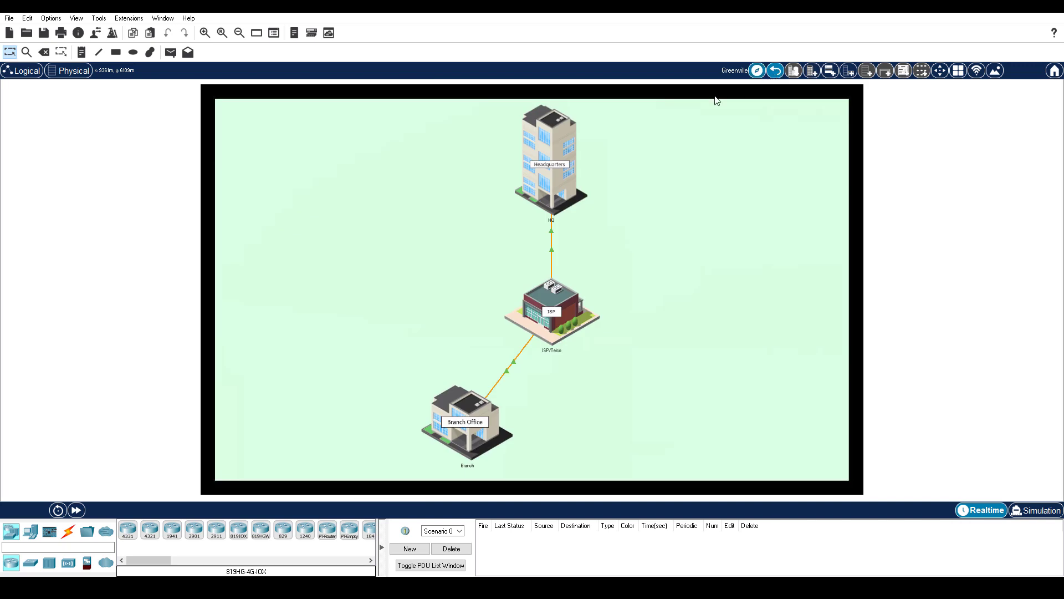
Look inside the ISP/Telco building and return to the Greenville city map
click(573, 309)
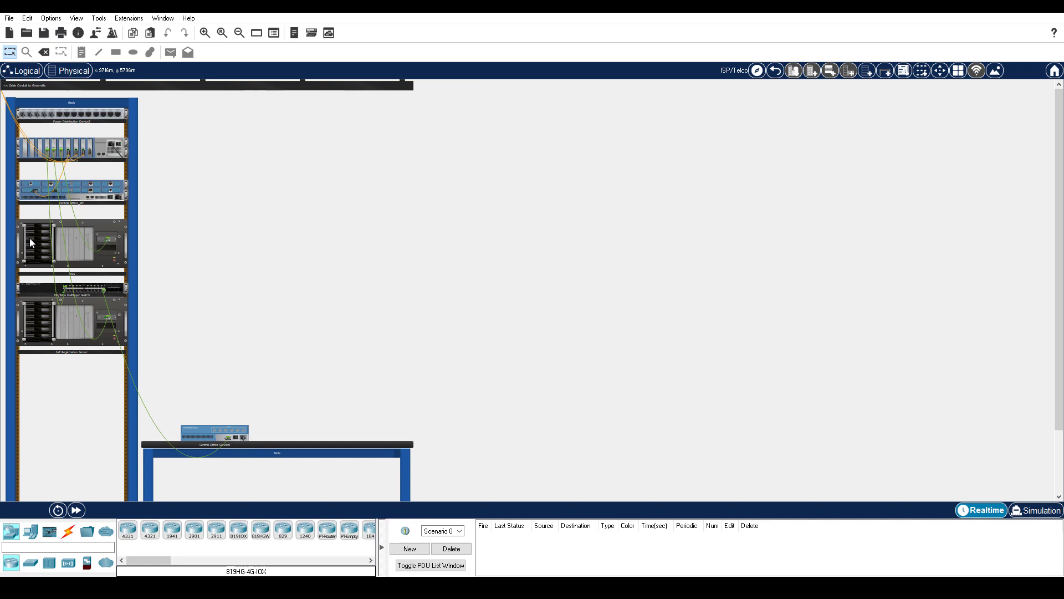
mouse_move(32, 242)
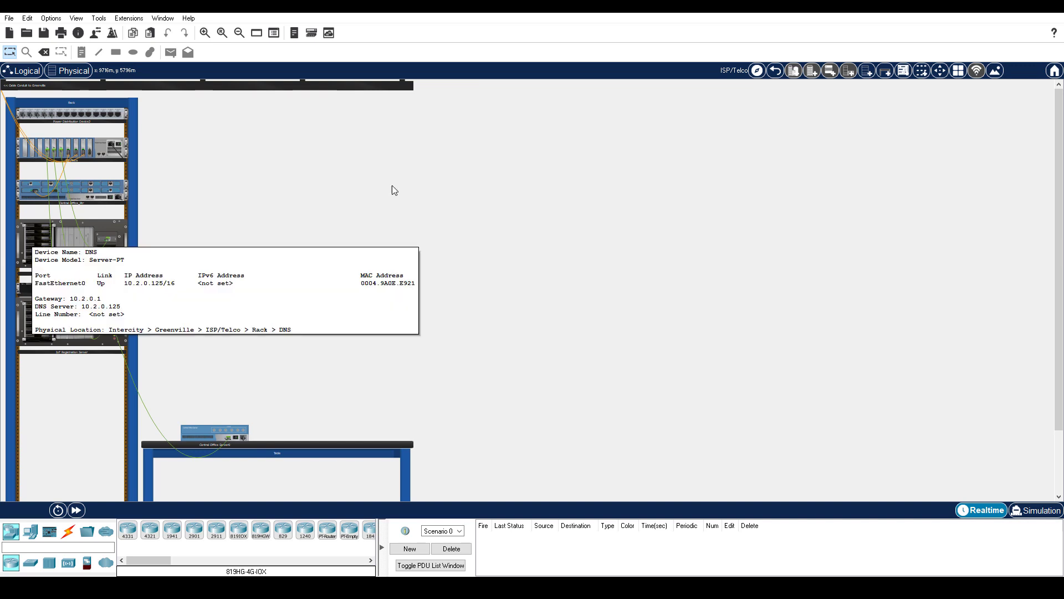
click(775, 71)
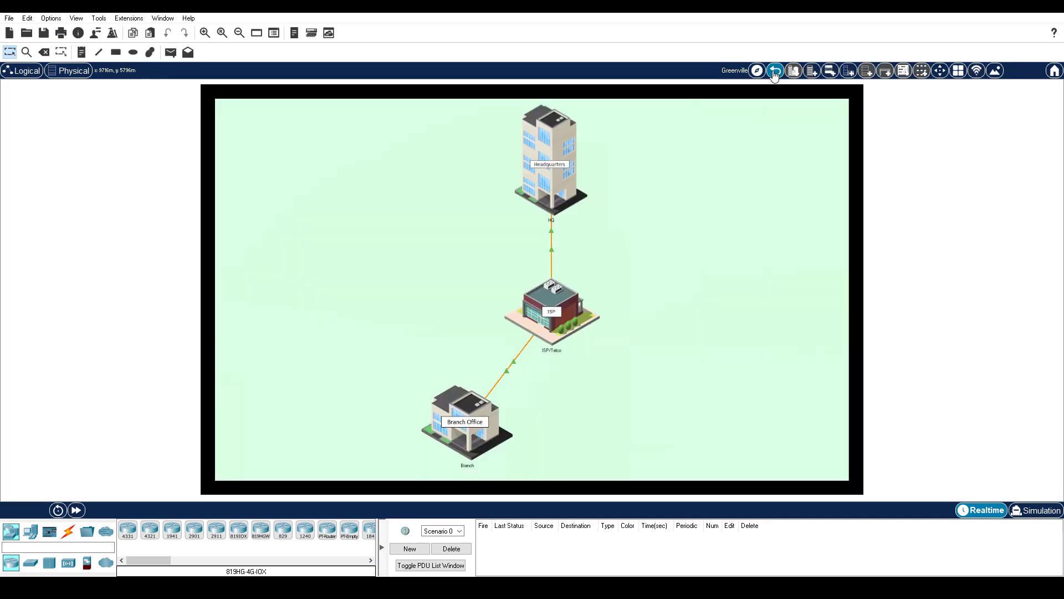
Inspect HQ-Laptop-1 and HQ-Laptop-2 on the HQ building's office floor
click(559, 161)
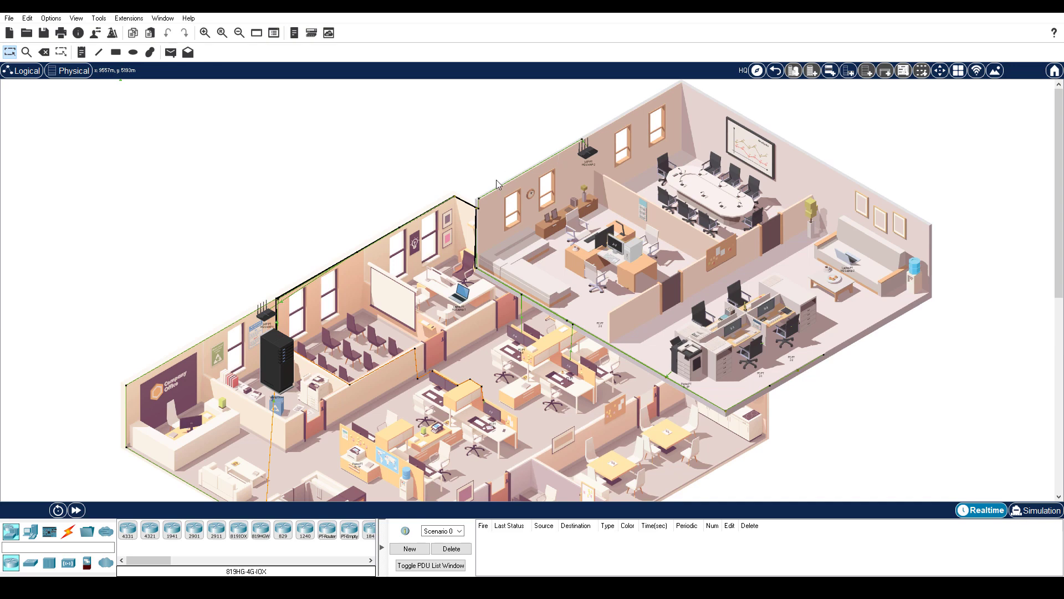
click(456, 299)
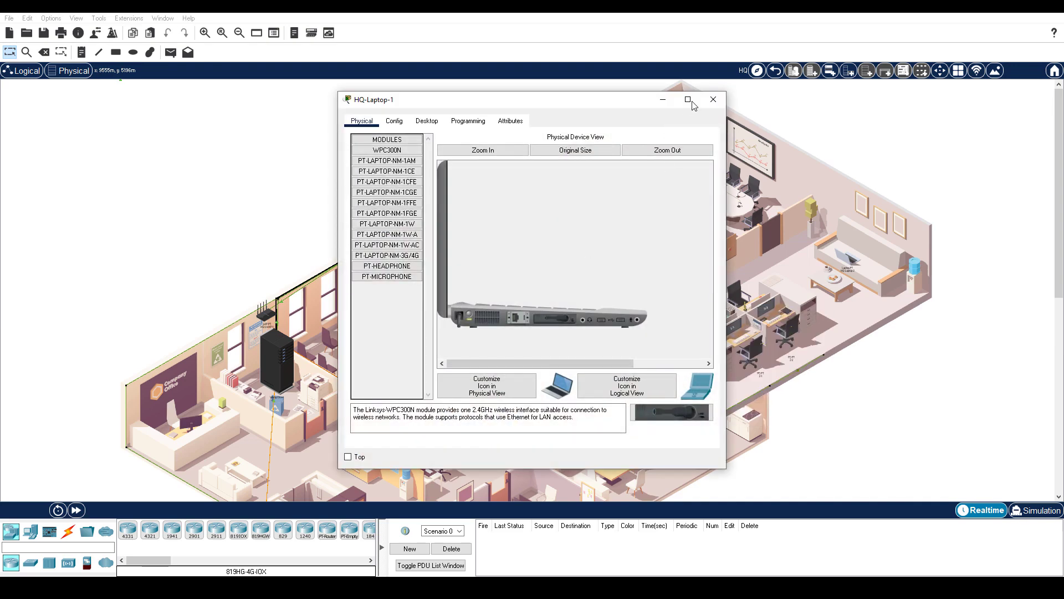
click(716, 102)
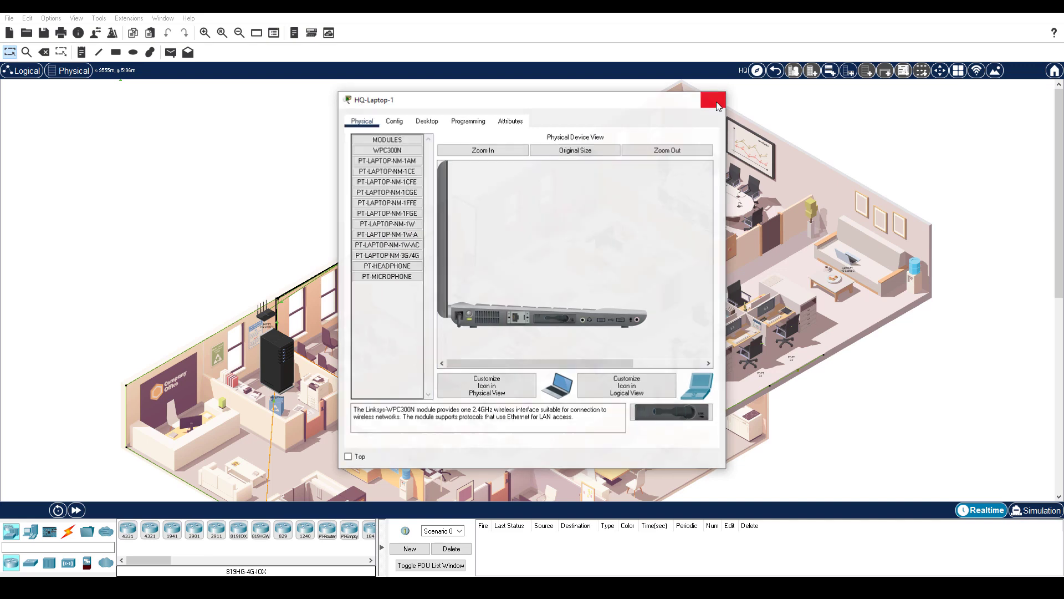
click(846, 259)
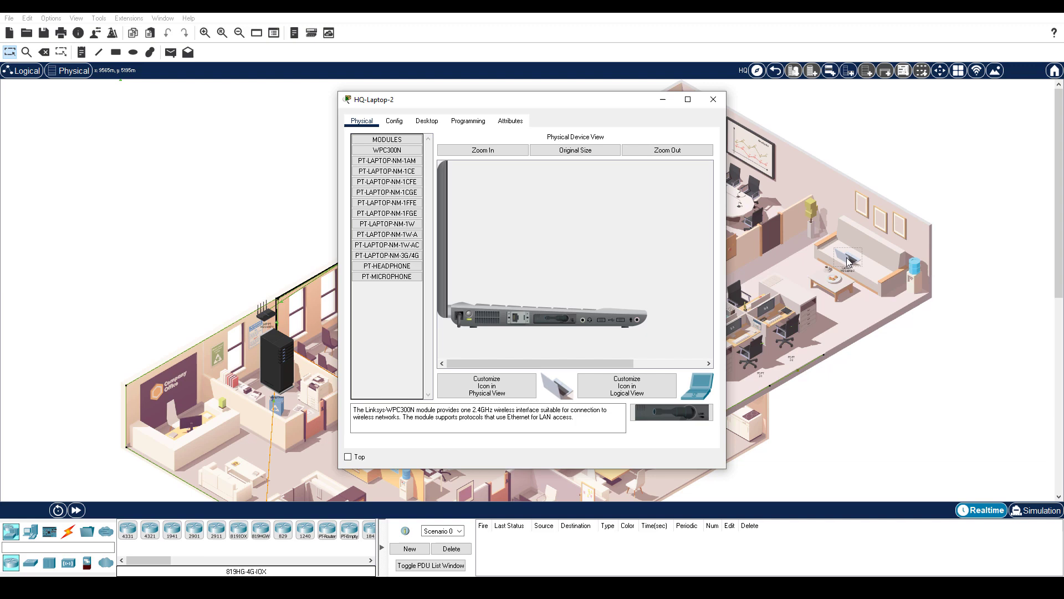
click(713, 100)
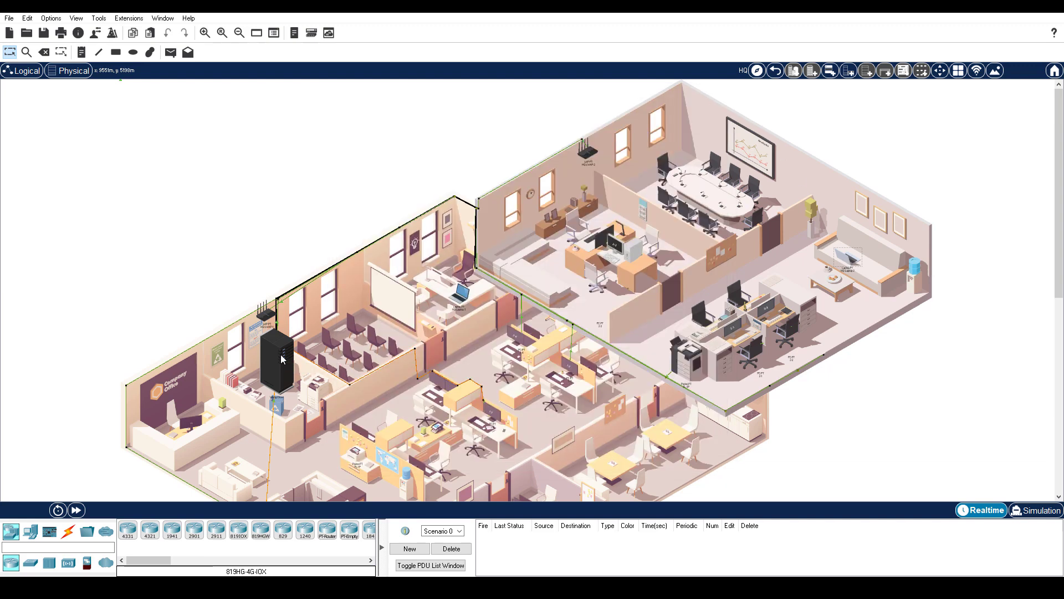
Inspect the FTP server in the HQ Wiring Closet and return to the office floor
click(281, 359)
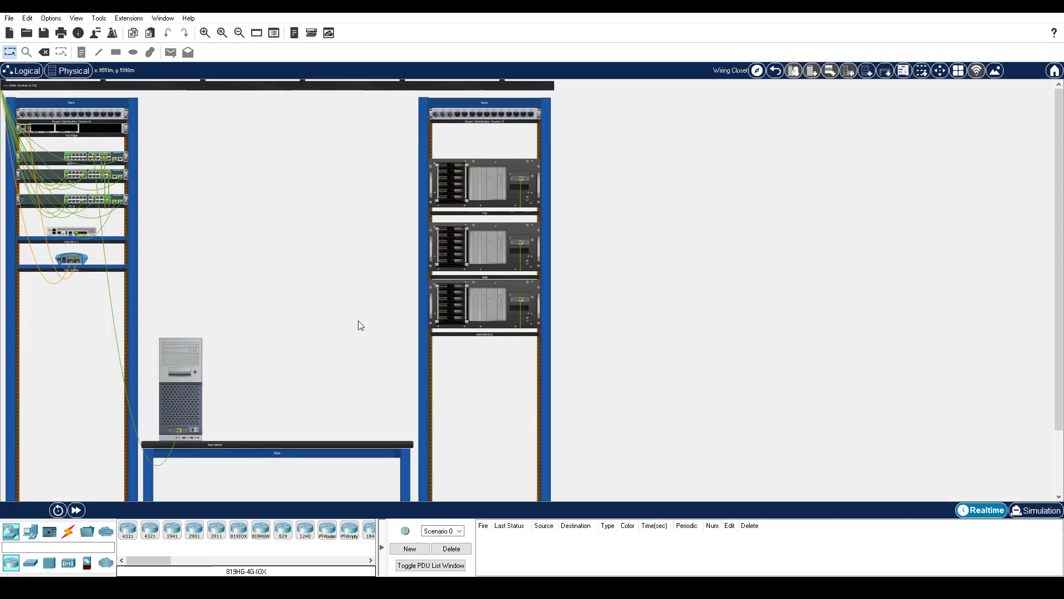
click(495, 185)
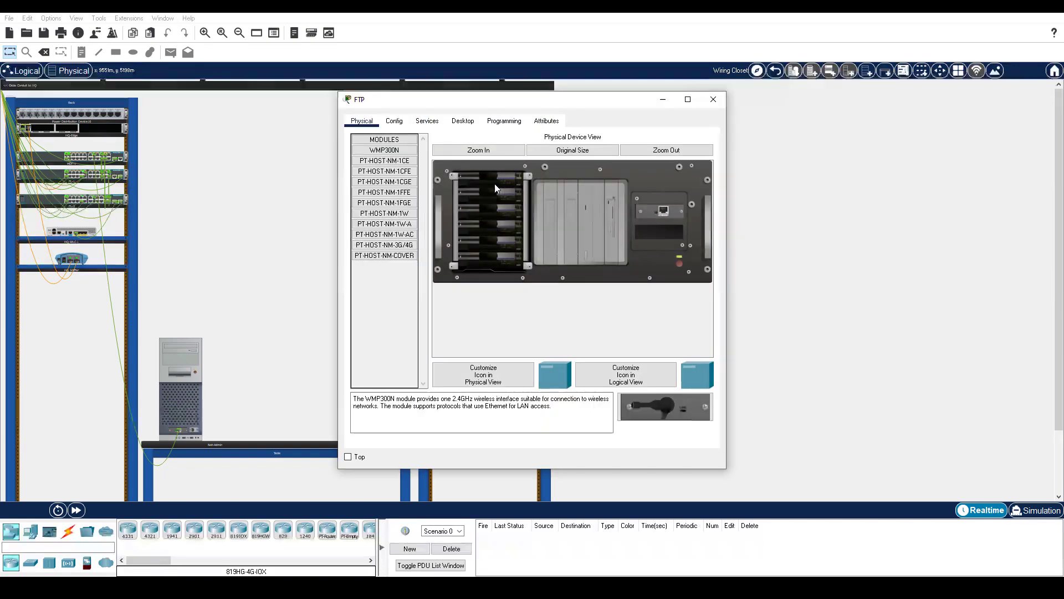
click(718, 102)
click(775, 70)
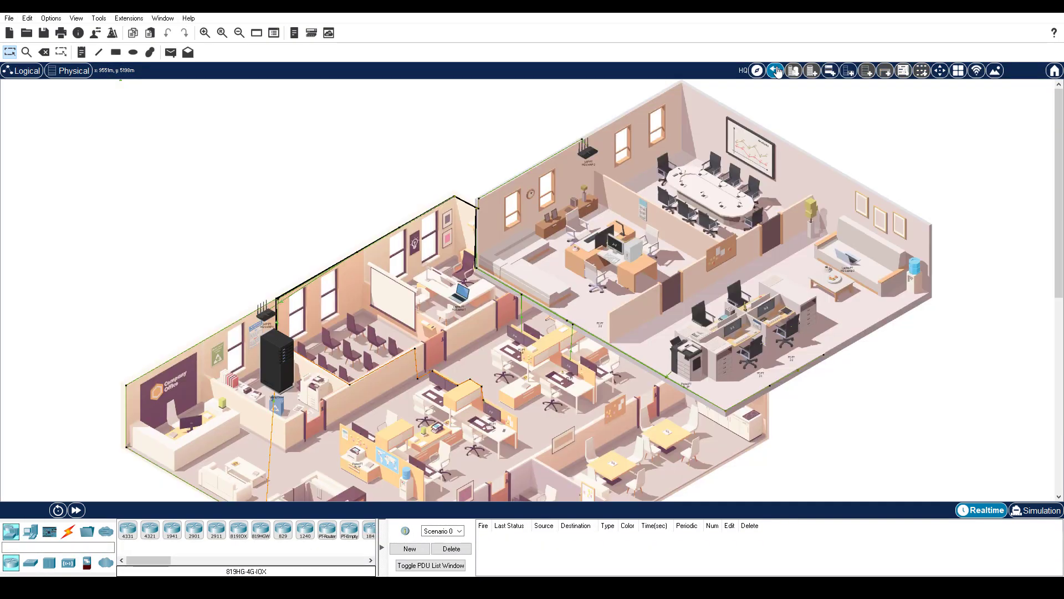
Go back up from the HQ office floor to the Greenville city map
click(775, 71)
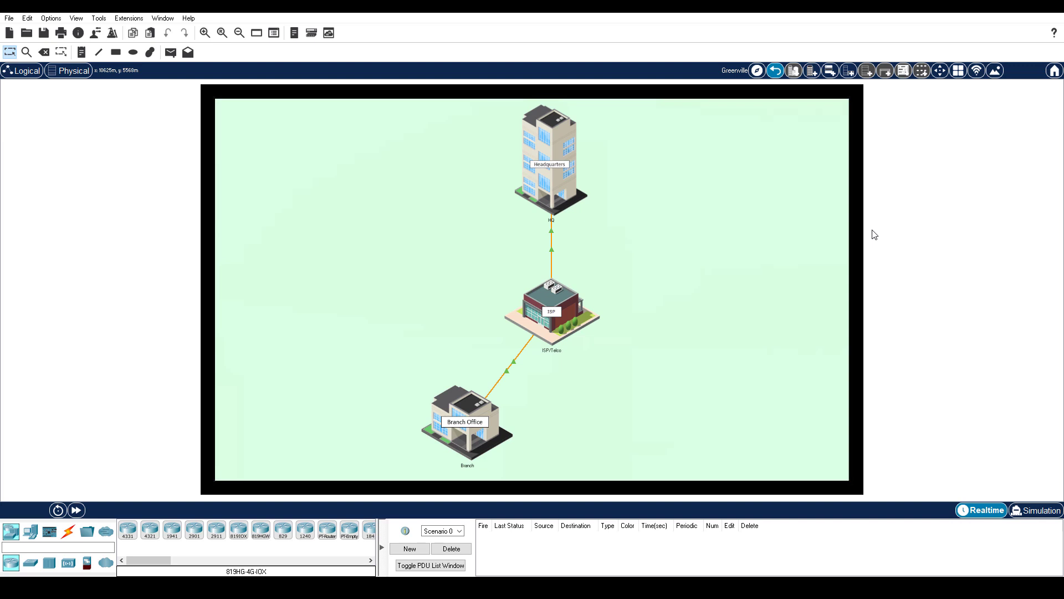
Browse to branch.corp on Laptop BR-1 to show 'Welcome to the Branch file server.'
click(454, 413)
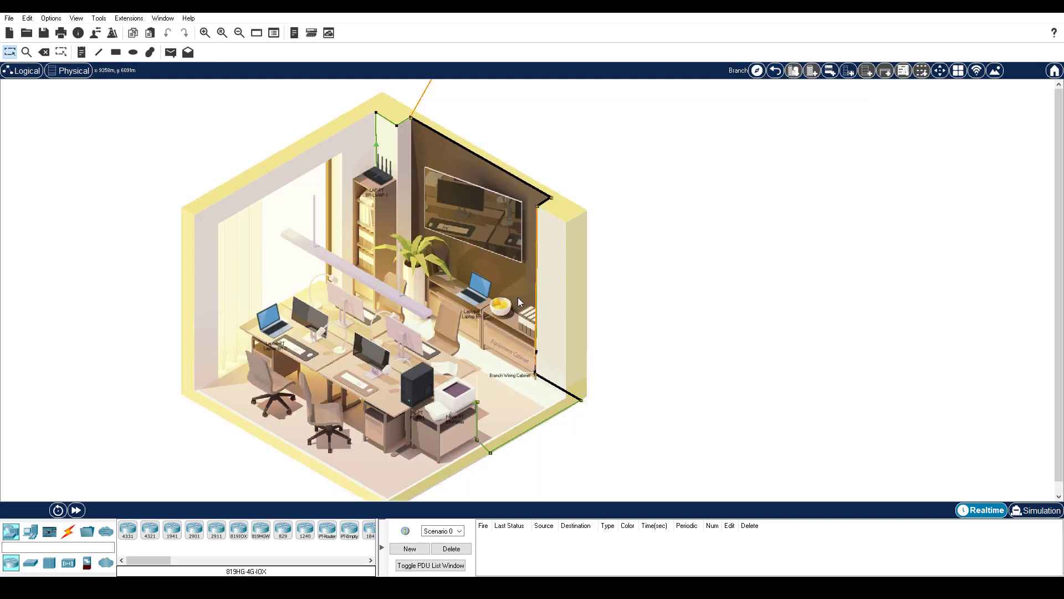
click(481, 302)
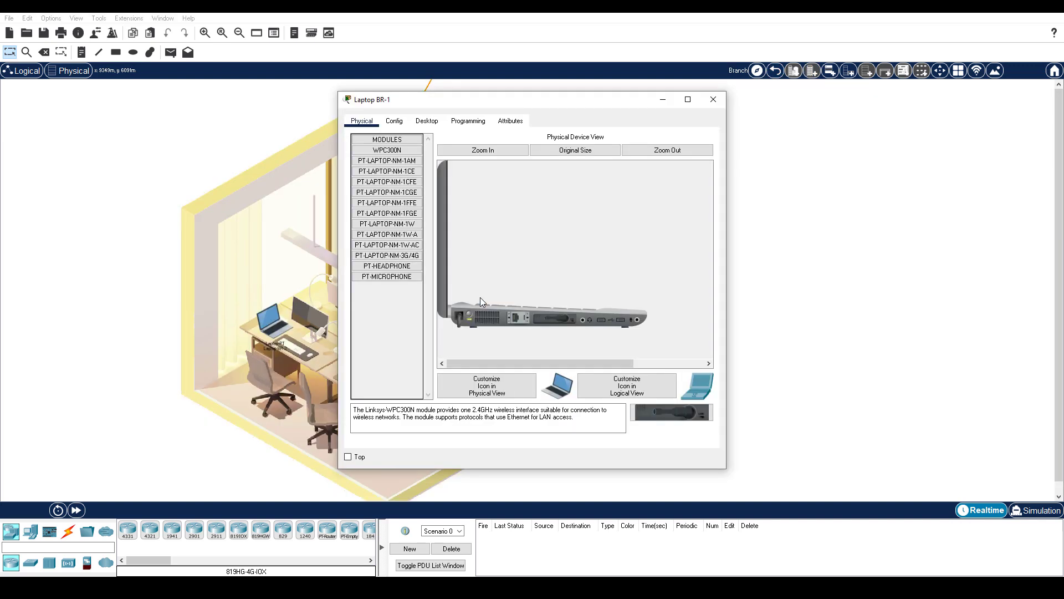
click(427, 121)
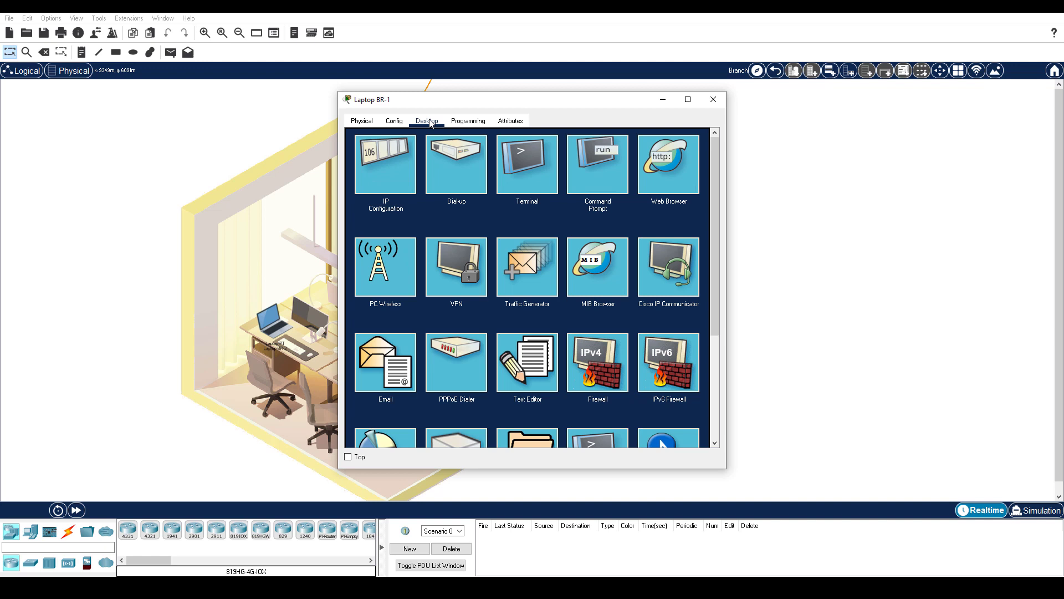
click(681, 177)
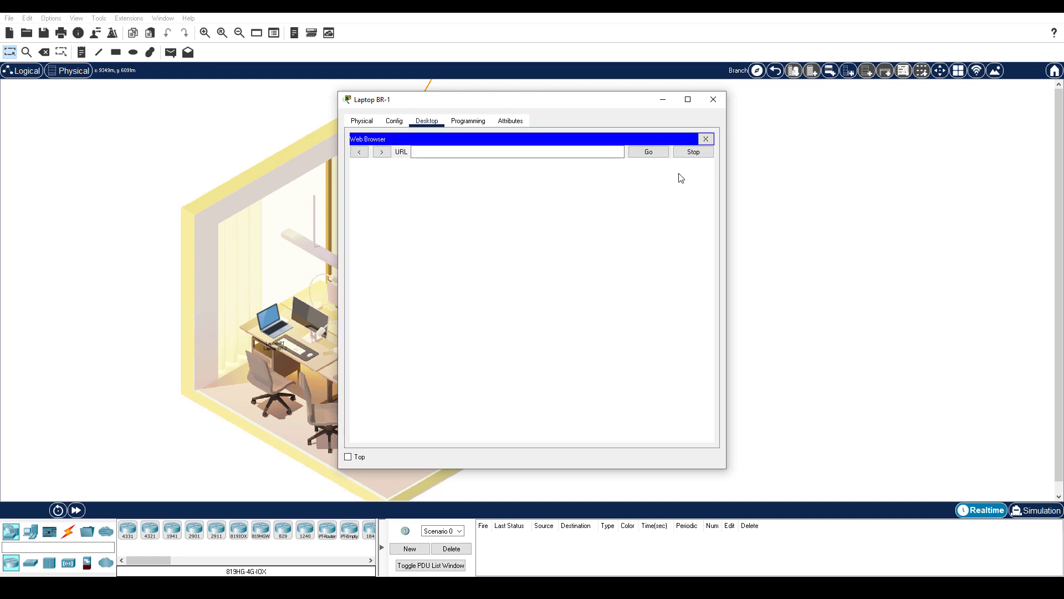
click(499, 151)
text(branch.corp)
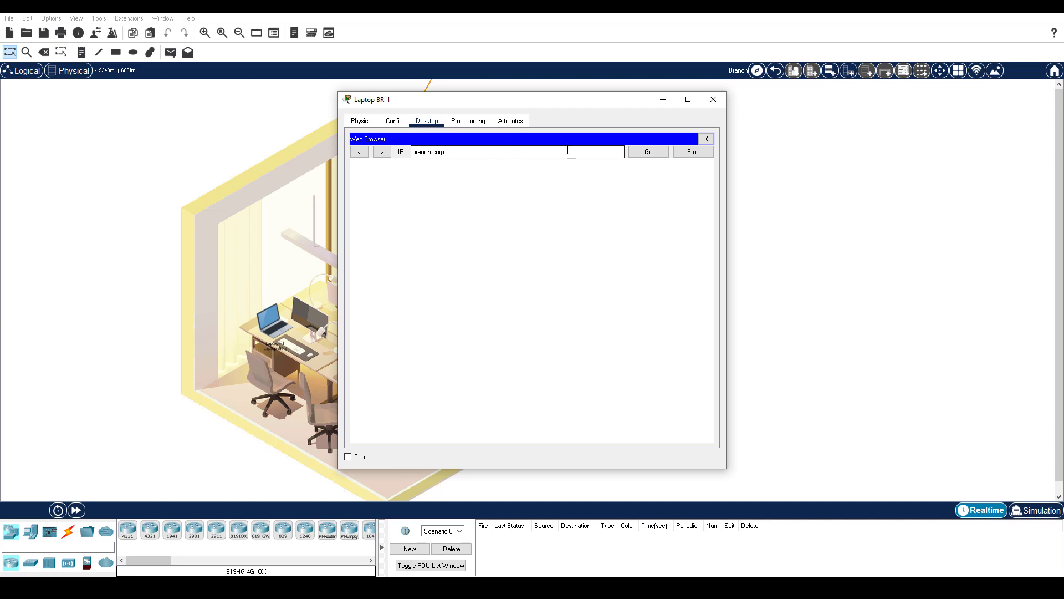
click(653, 154)
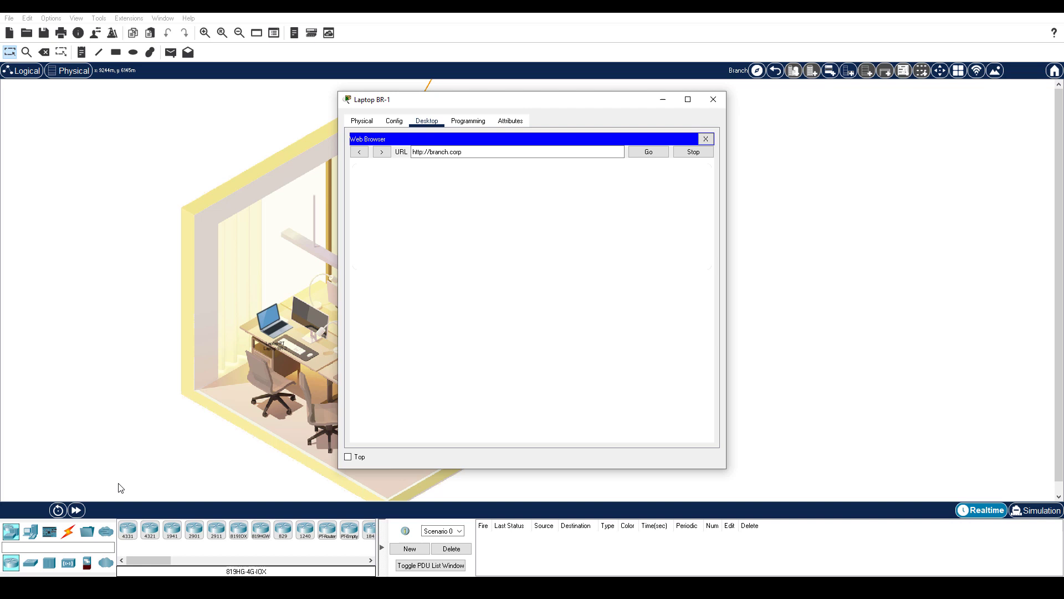
click(65, 510)
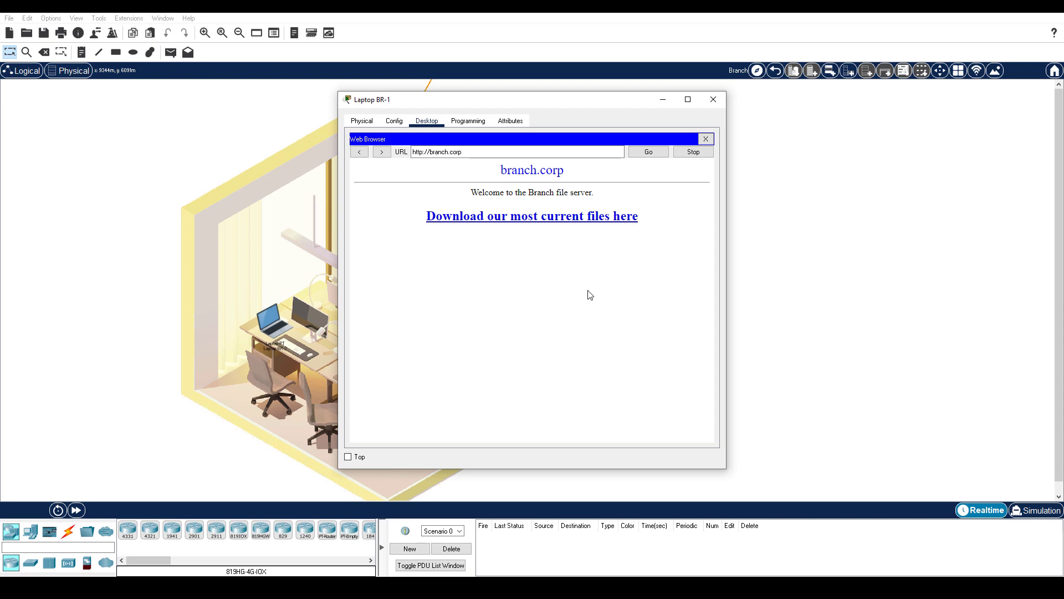
Follow the download-files link, fast-forward time, and view the defaced 'Your files are GONE!' page
click(606, 217)
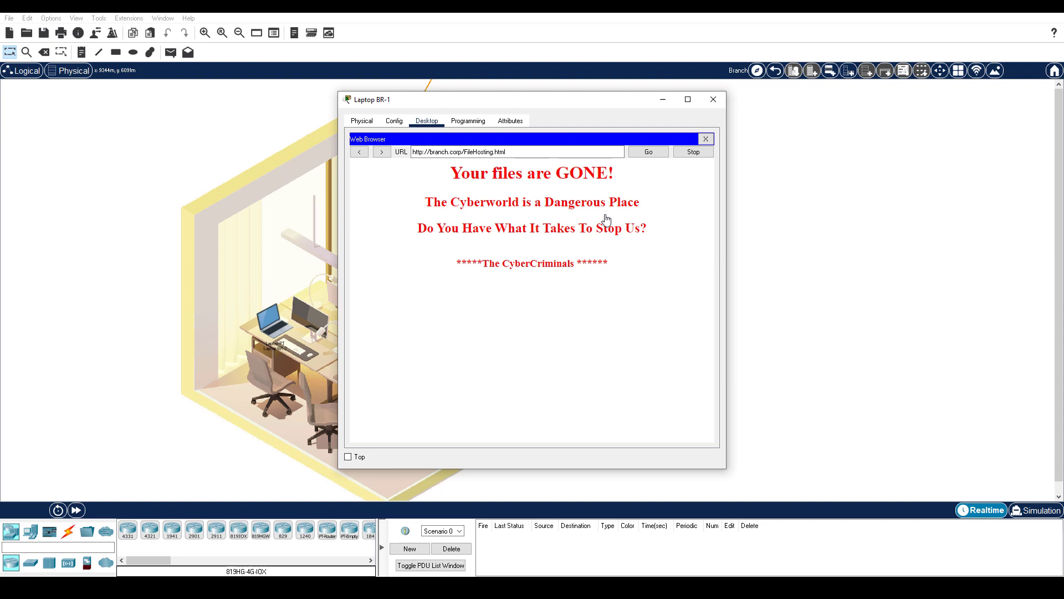
click(76, 510)
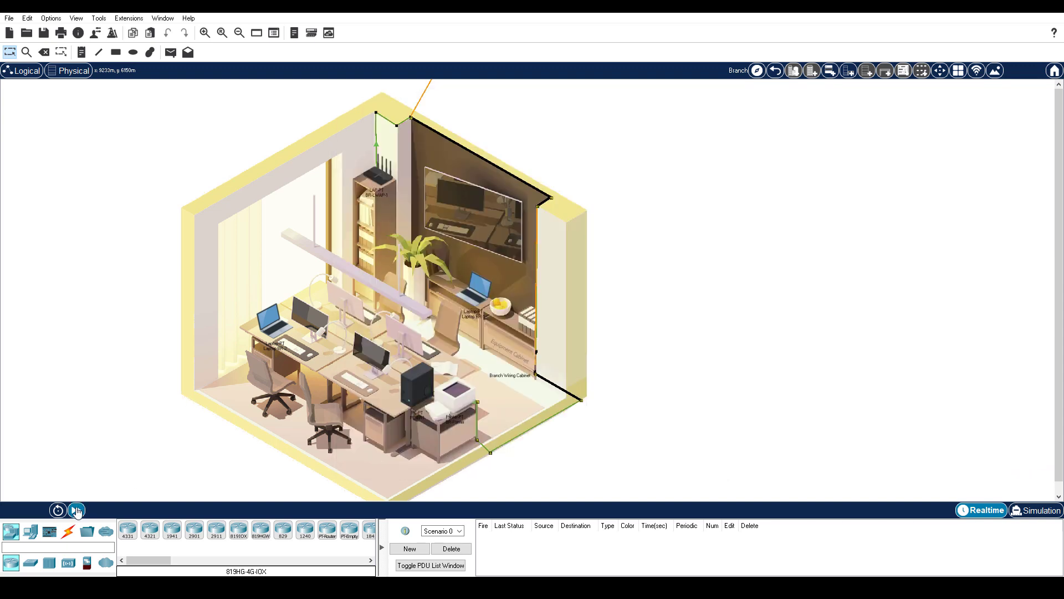
click(470, 298)
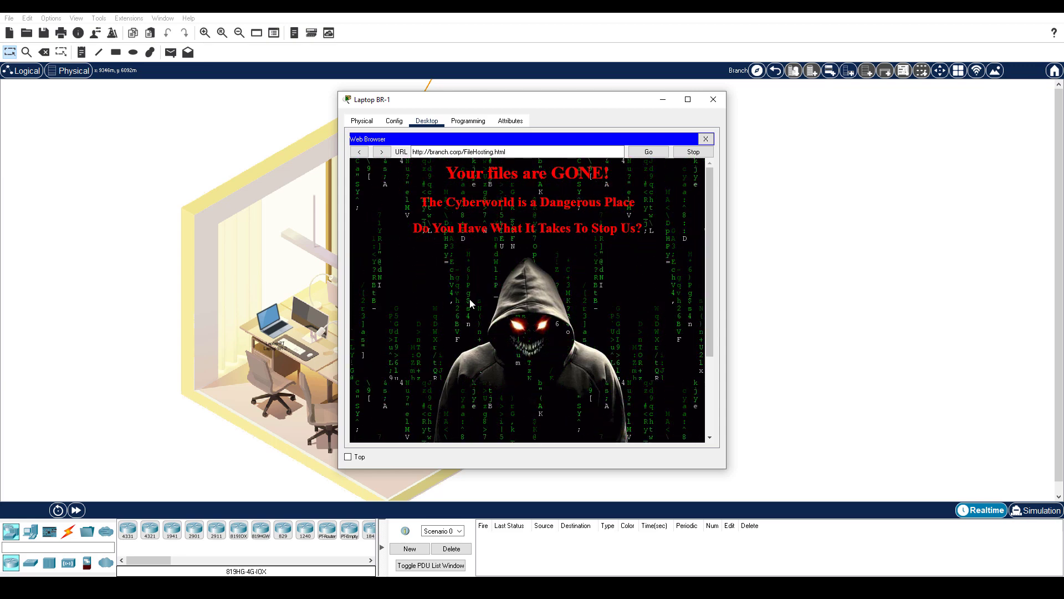
Load hq.corp, open its recent files and hashes list, and select all seven lines
drag(506, 152, 404, 146)
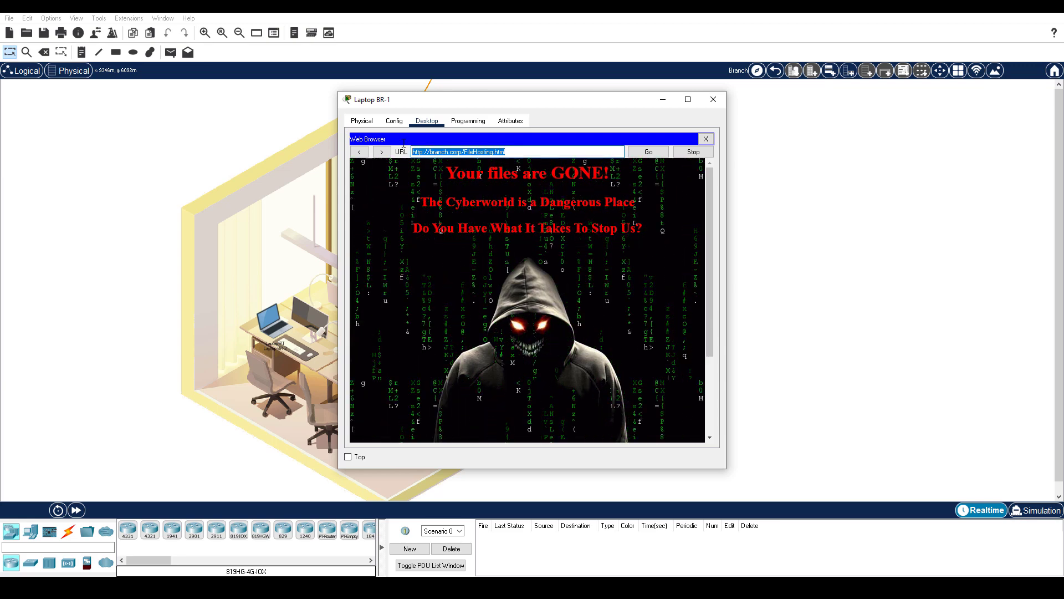
text(hq)
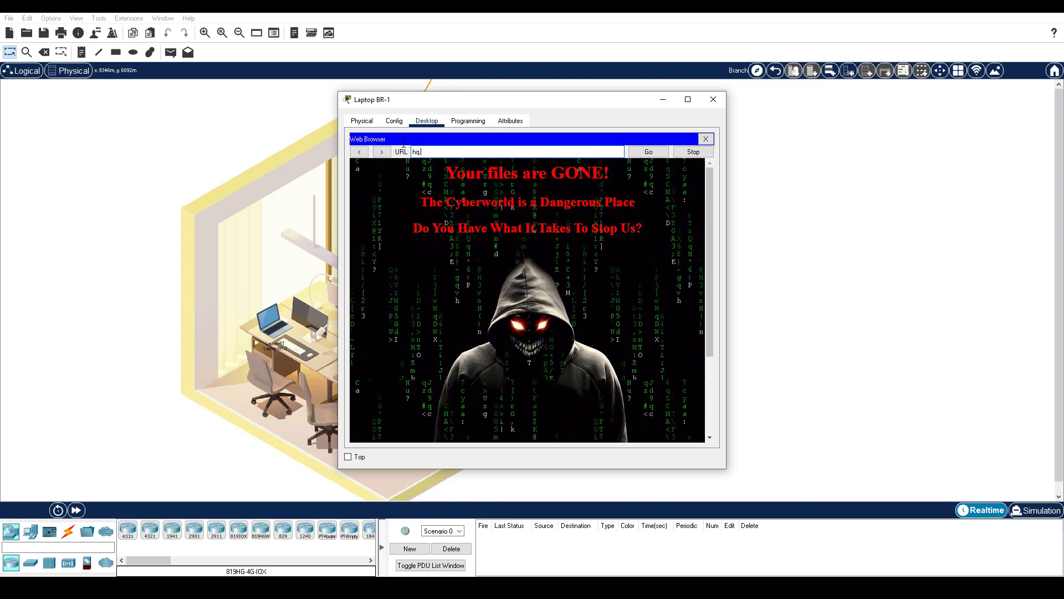
text(.corp)
key(Return)
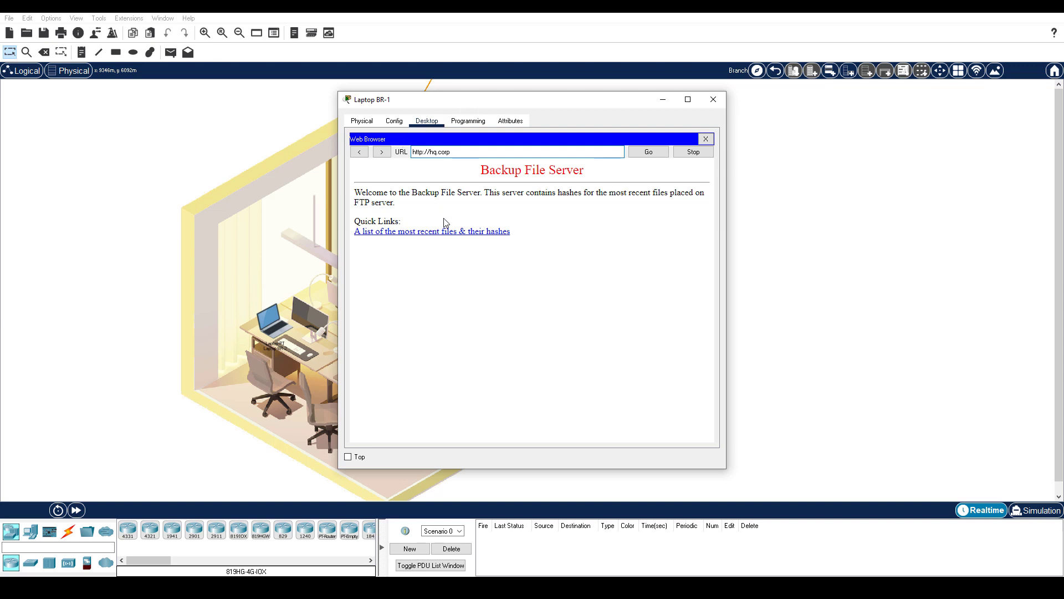
click(444, 235)
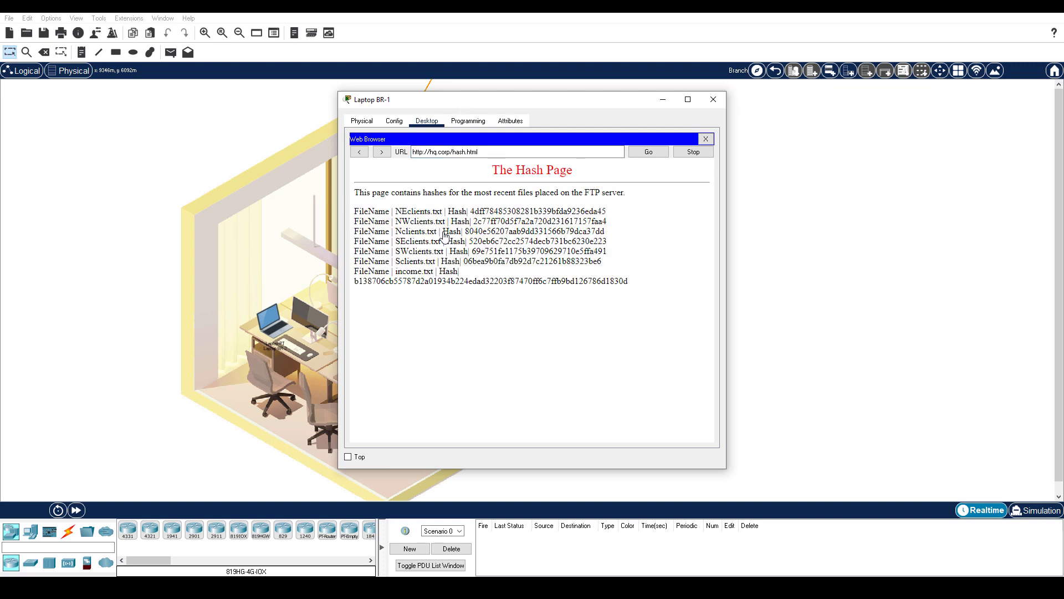
drag(643, 290, 352, 204)
key(ctrl+c)
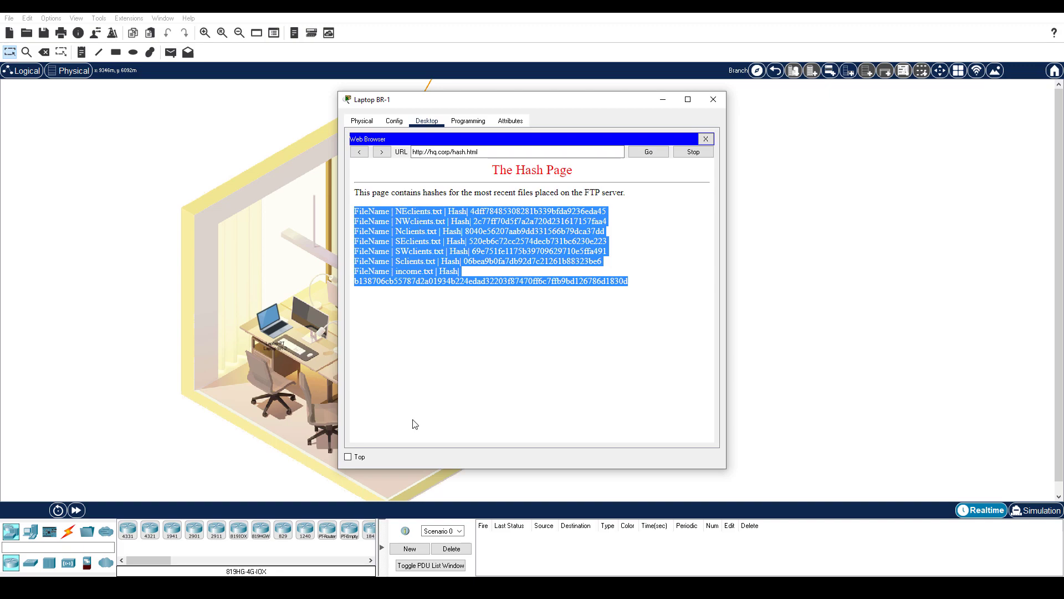
Copy the hash lines and start the Pluma text editor on the lab VM
key(alt+Tab)
click(15, 557)
click(175, 411)
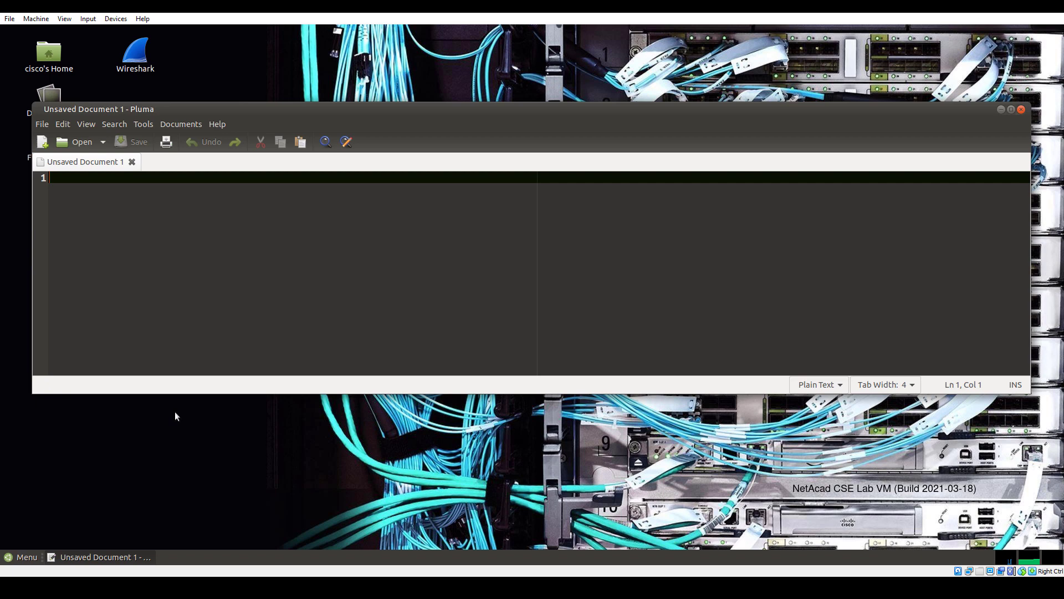
Paste the hash lines into Pluma, then swap Laptop BR-1's web browser for its Command Prompt
key(ctrl+v)
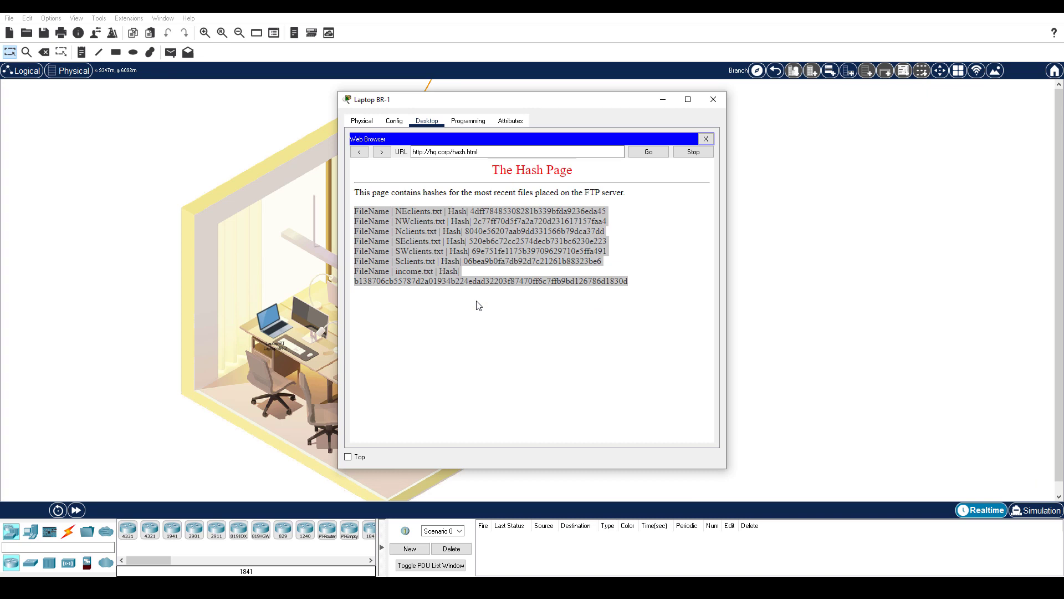
click(705, 139)
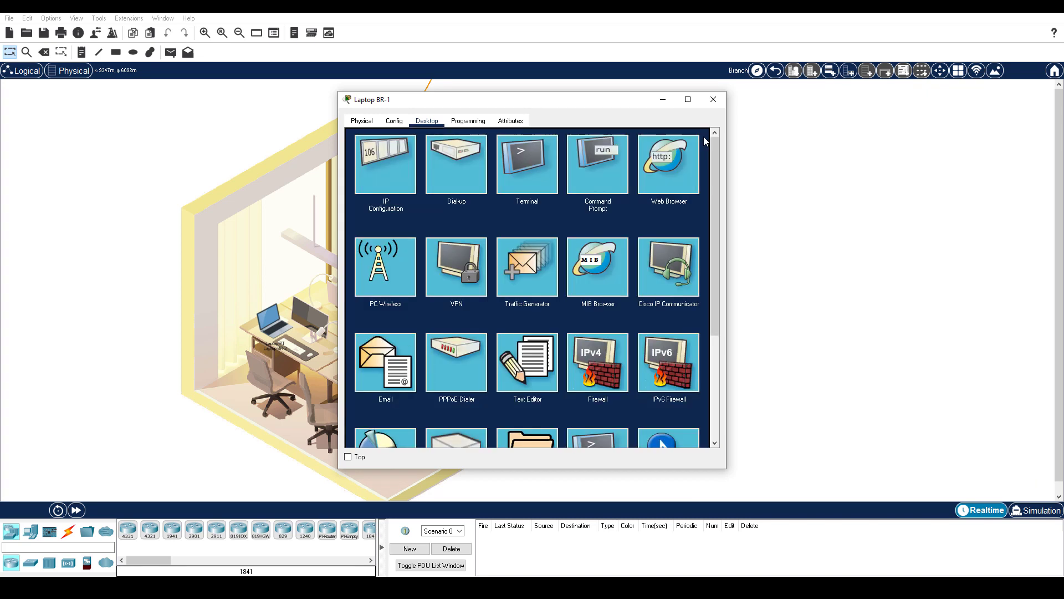
click(584, 170)
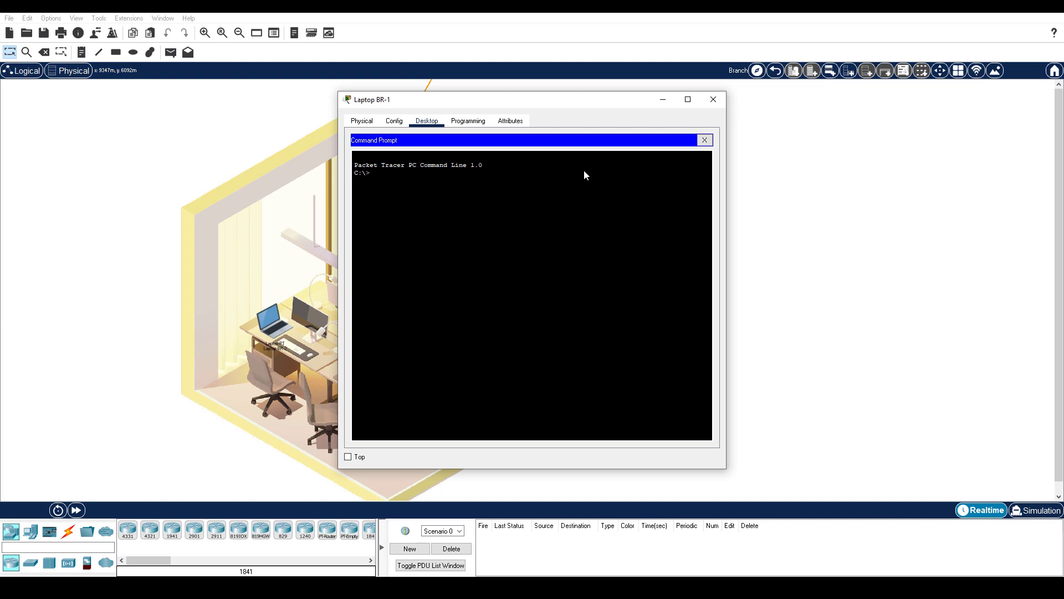
Log into the hq.corp FTP server with the lab username, list its files, and type get NEclients.txt
text(ftp hq.corp)
key(Return)
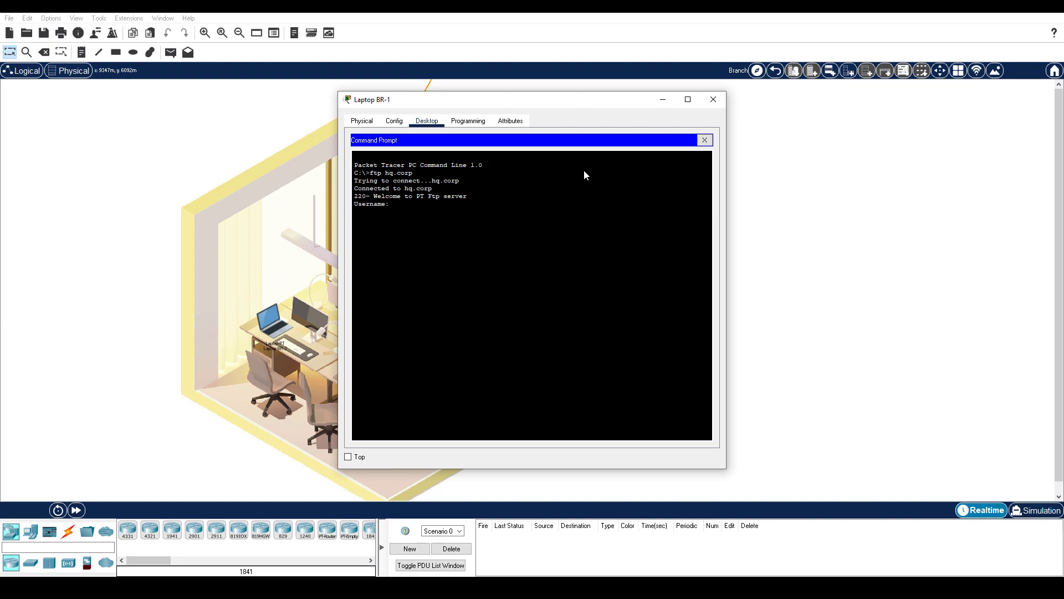
text(mike)
key(Return)
key(Return)
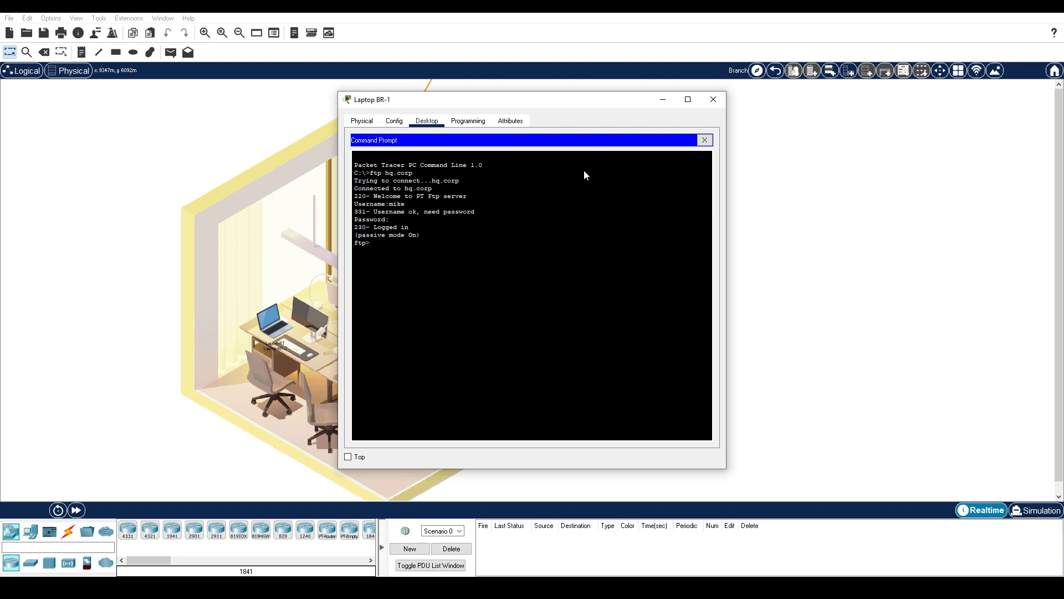
text(dir)
key(Return)
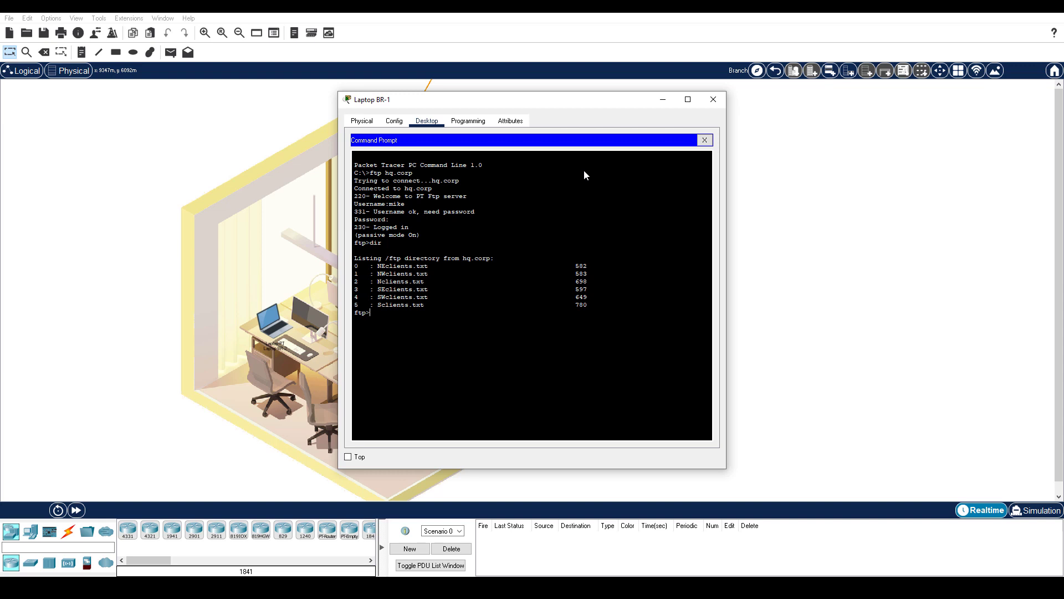
text(get NEclients.txt)
Download NEclients.txt, then edit the recalled get command to download Sclients.txt
key(Return)
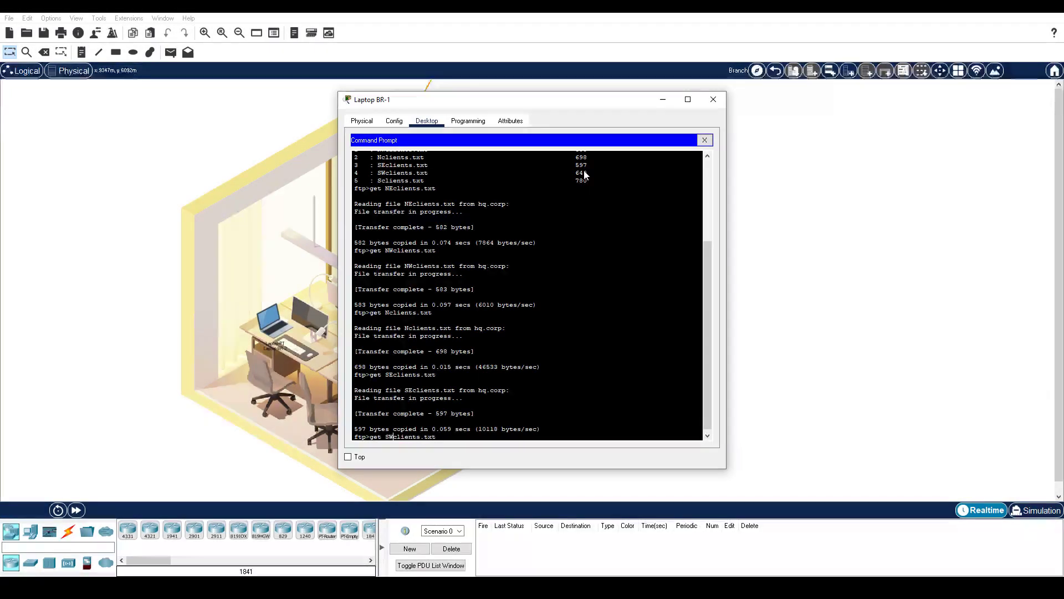
key(Up)
key(Left)
key(Left)
key(Left)
key(Left)
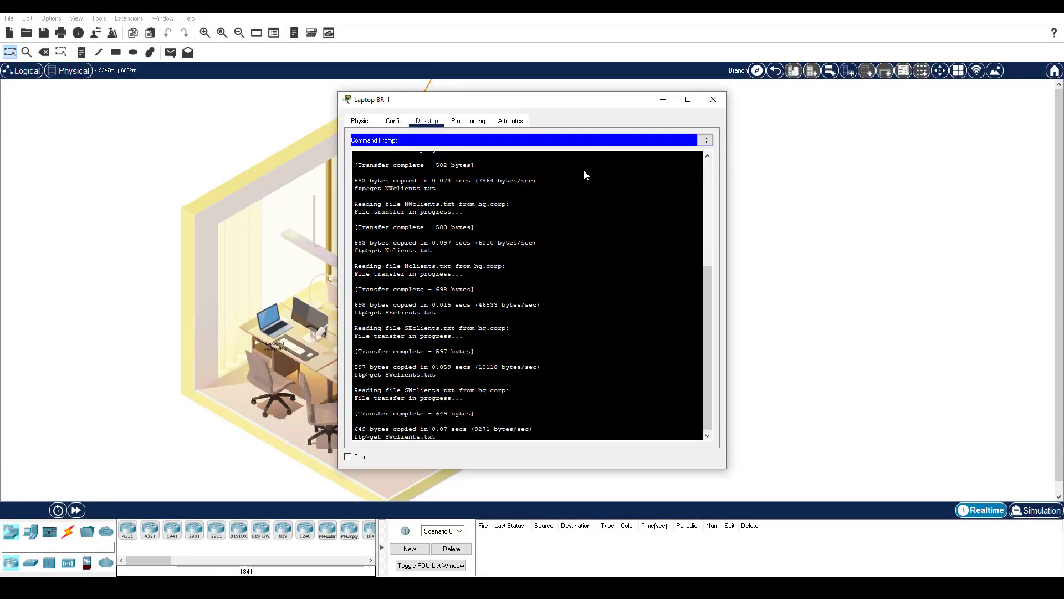
key(BackSpace)
key(Return)
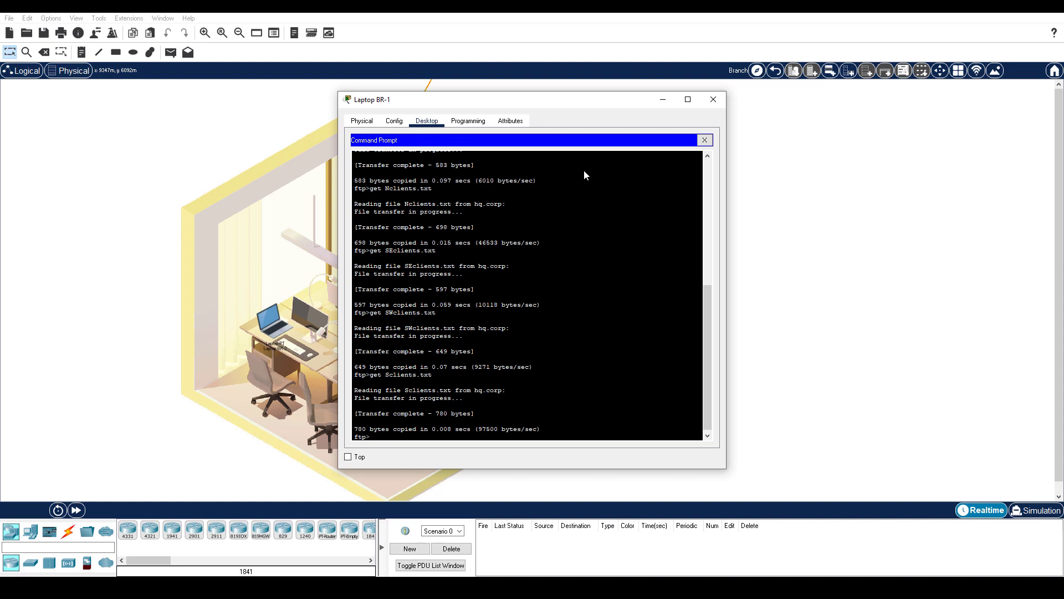
Quit the FTP session and list C:, showing six client files totalling 3889 bytes
text(quit)
key(Return)
text(dir)
key(Return)
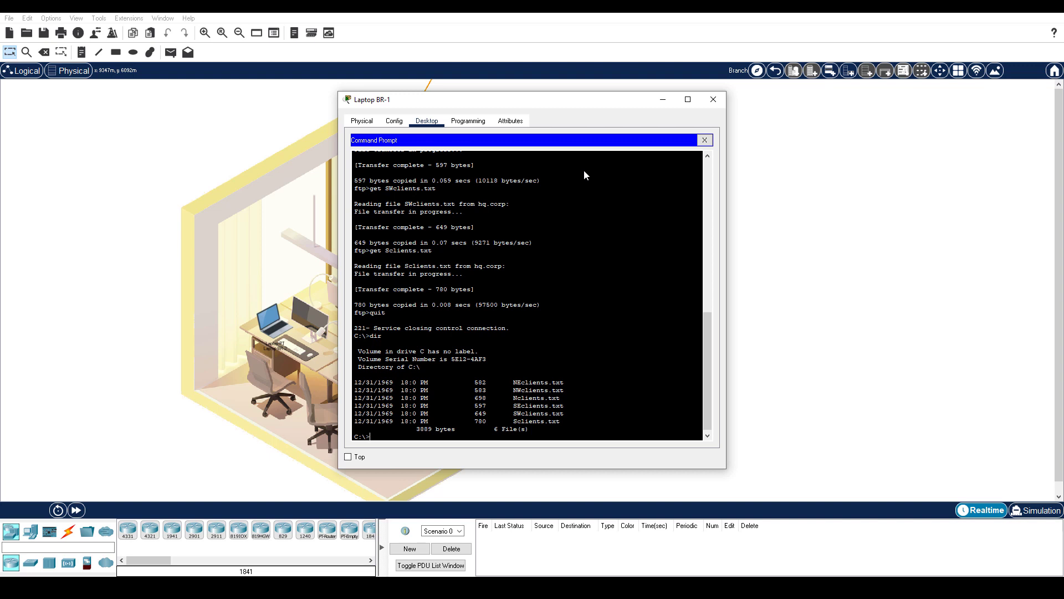
Open the downloaded client file in Laptop BR-1's Text Editor and select all its text
click(705, 140)
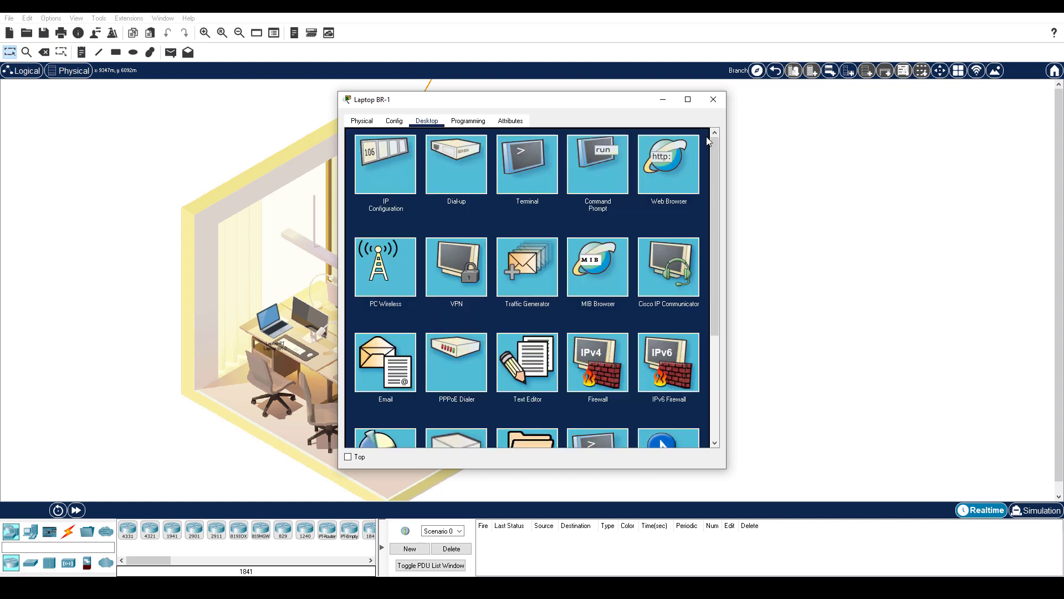
click(509, 375)
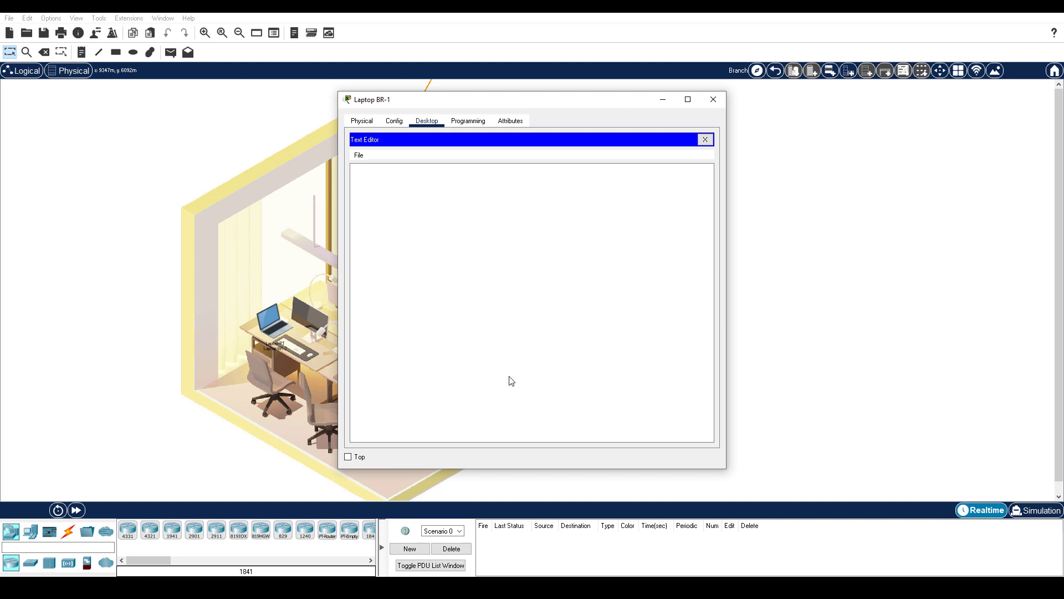
click(359, 155)
click(366, 178)
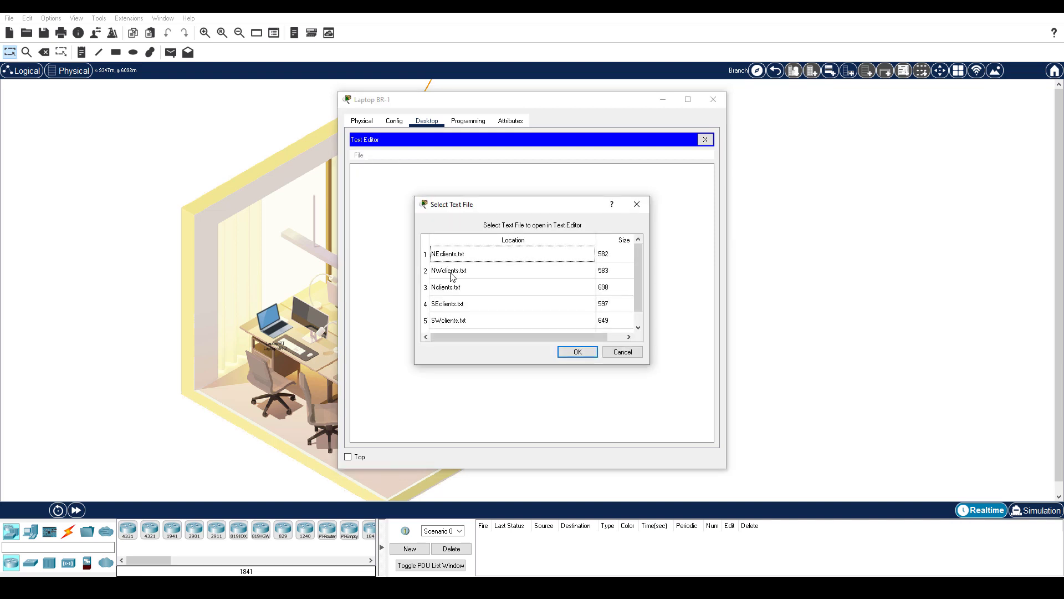
click(452, 276)
click(588, 354)
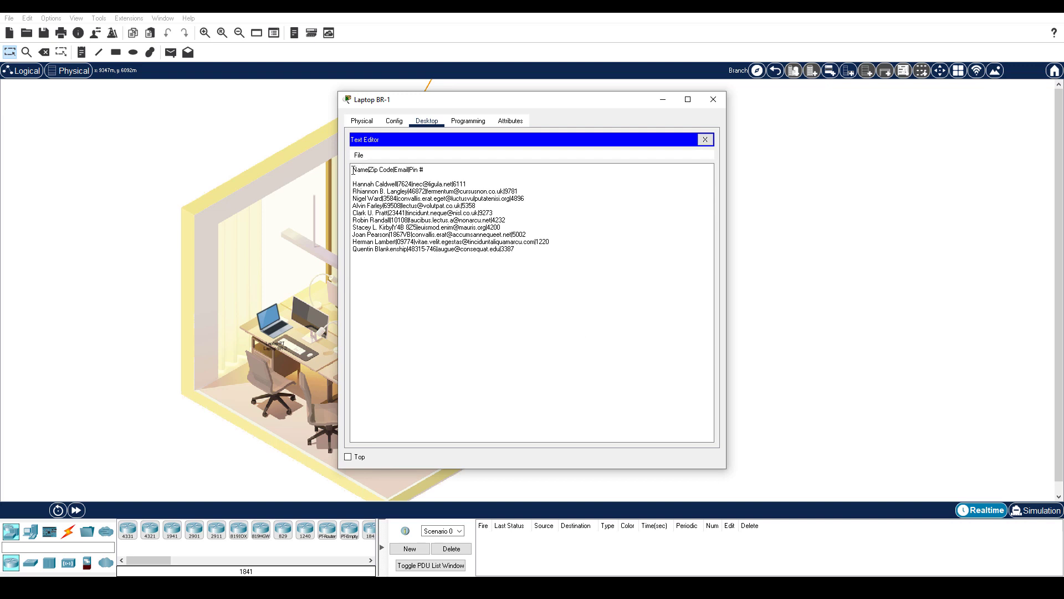
drag(353, 170, 560, 318)
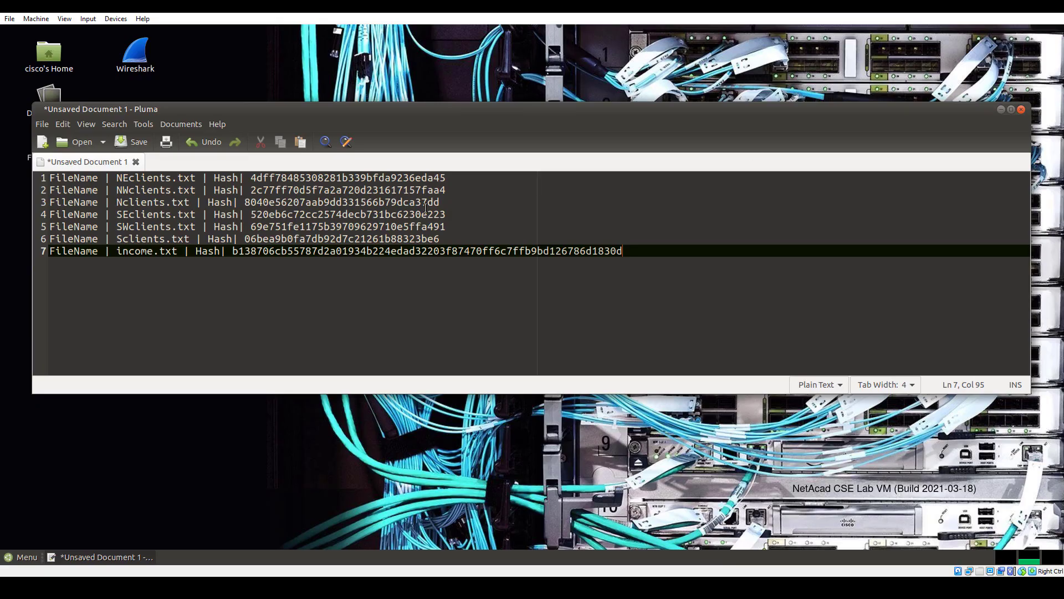
Launch a terminal on the lab VM, enlarge its text, widen it to 132 columns, and reposition it
drag(33, 281, 145, 283)
double_click(52, 296)
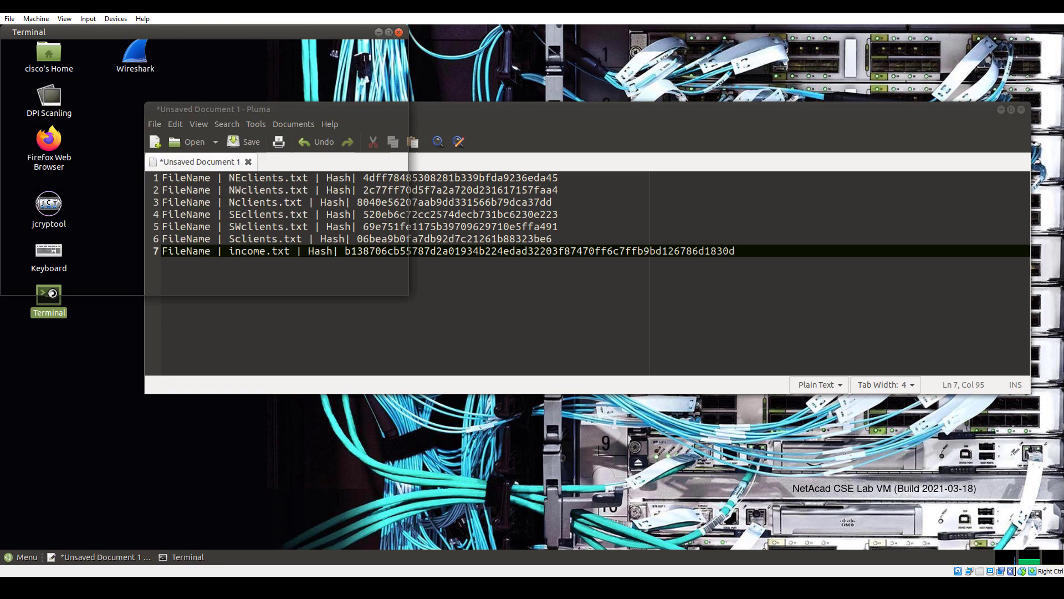
click(54, 46)
click(54, 47)
click(54, 47)
click(66, 93)
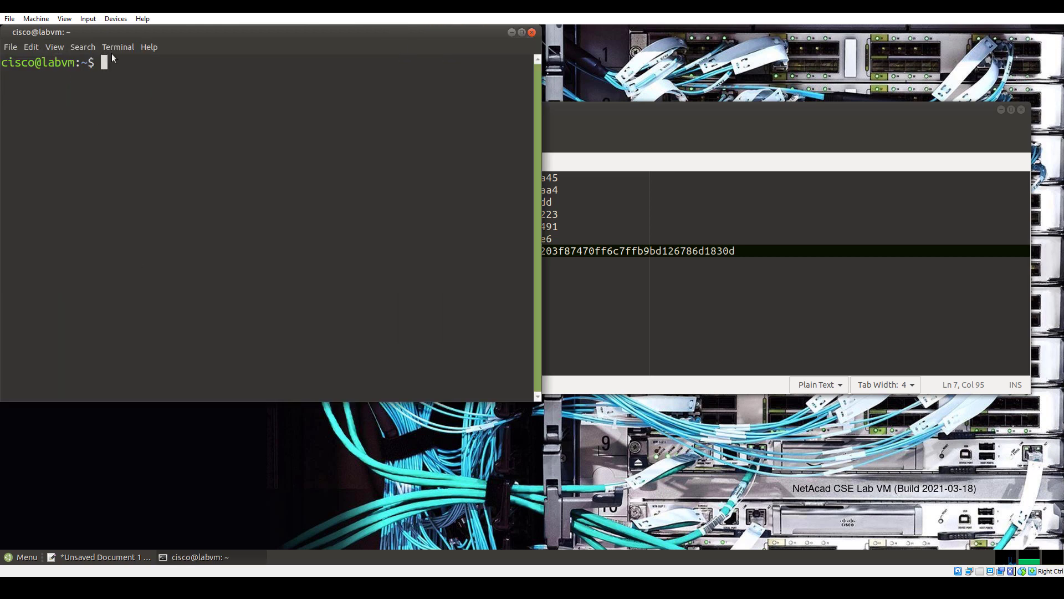
click(118, 46)
click(119, 160)
drag(223, 44, 346, 47)
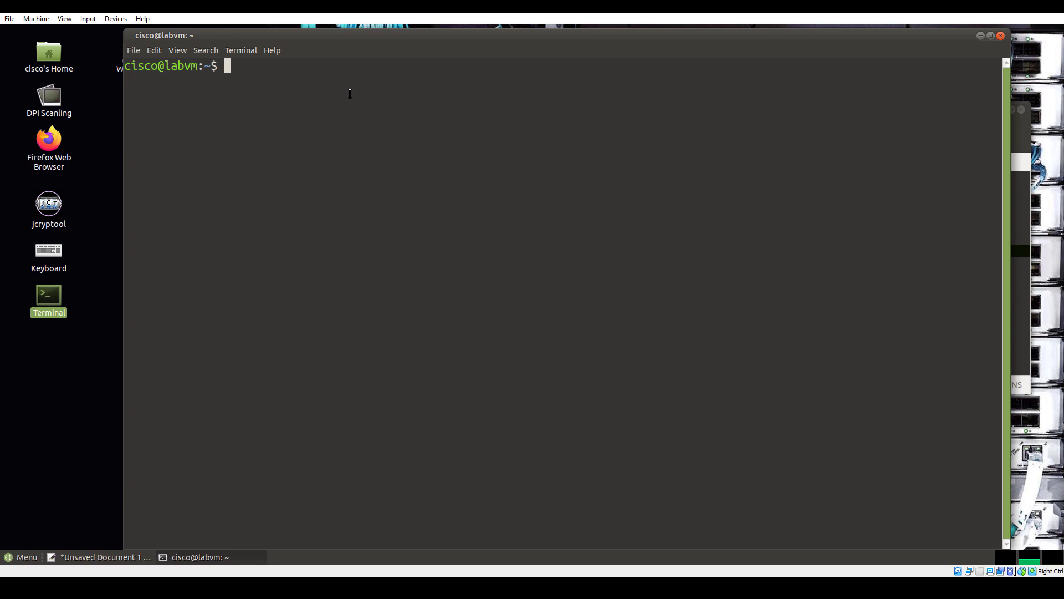
text(echo -n)
right_click(291, 62)
click(316, 129)
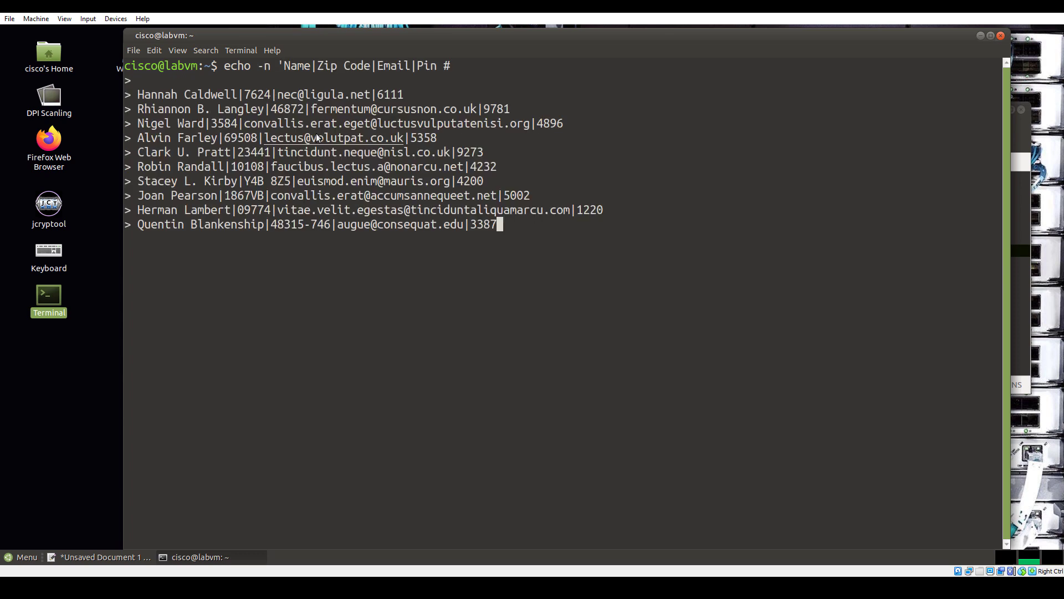
text(' | md5sum)
key(Return)
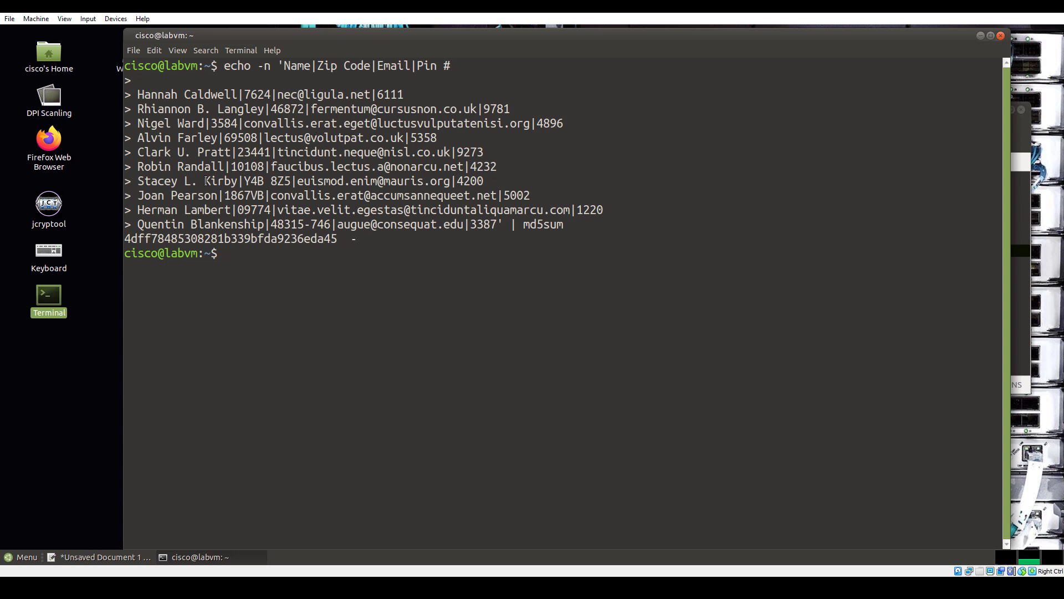
drag(124, 238, 153, 239)
Mark the start of line 1's NEclients.txt hash in Pluma to match it against the md5sum output
click(1017, 315)
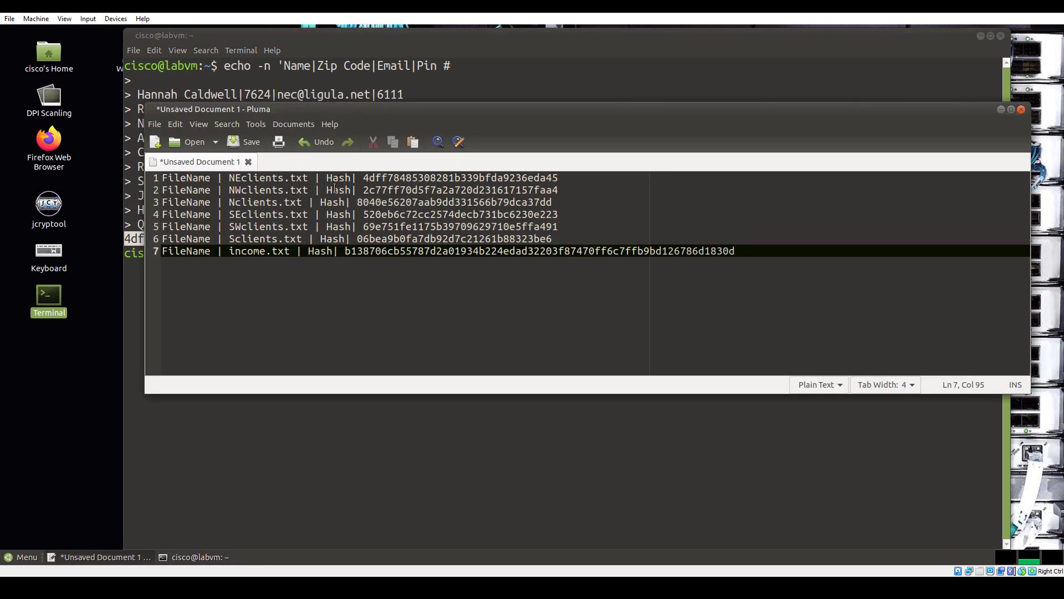
drag(364, 178, 394, 180)
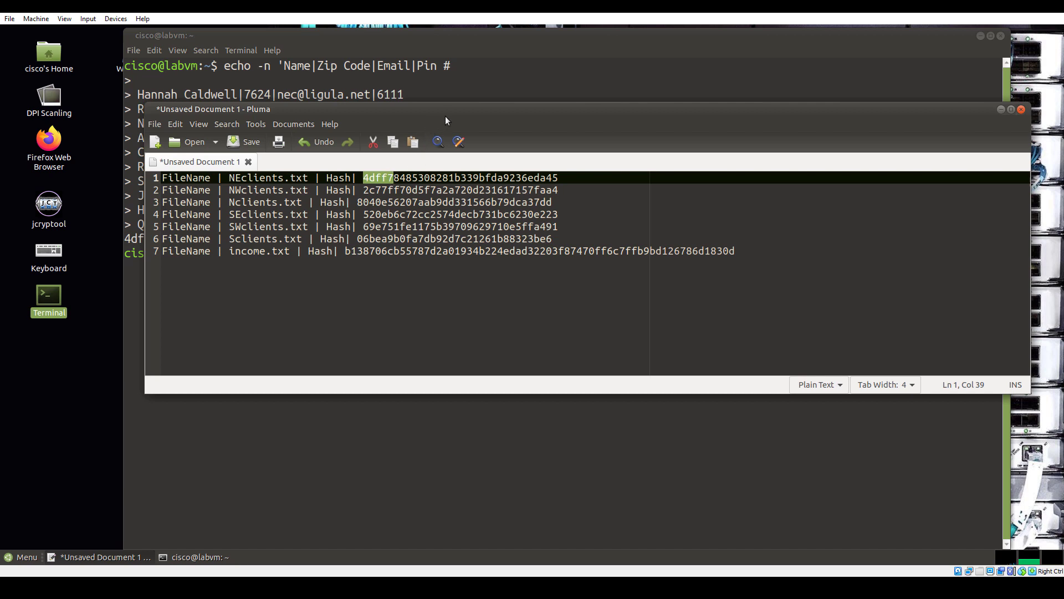
drag(445, 116, 432, 155)
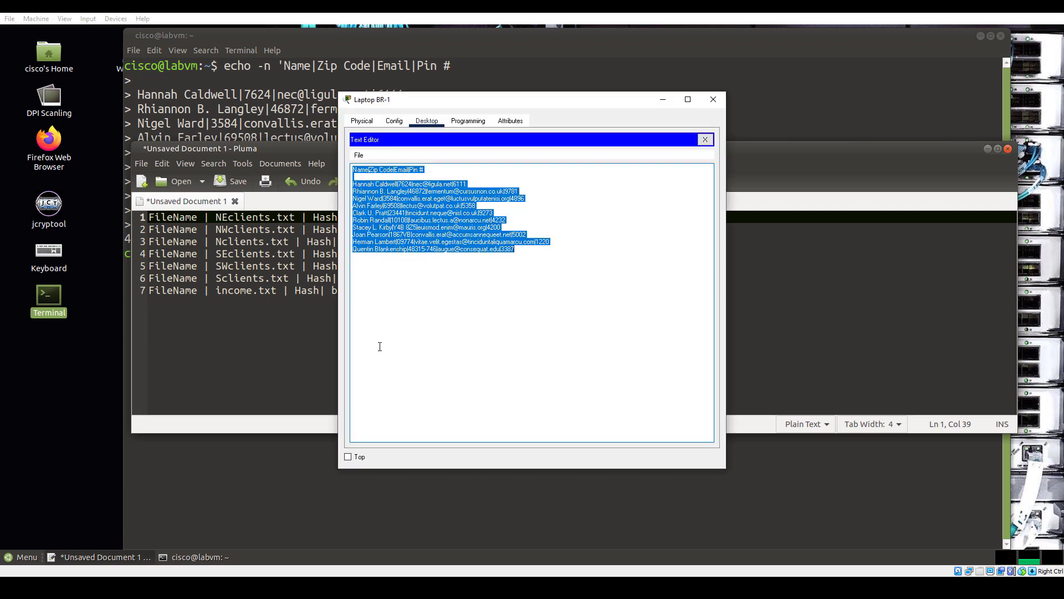
Hash NWclients.txt's contents with echo -n | md5sum (2c77ff70d5f7a2a720d231617157faa4) and paste the result into Pluma
click(359, 155)
click(366, 190)
double_click(505, 254)
key(ctrl+a)
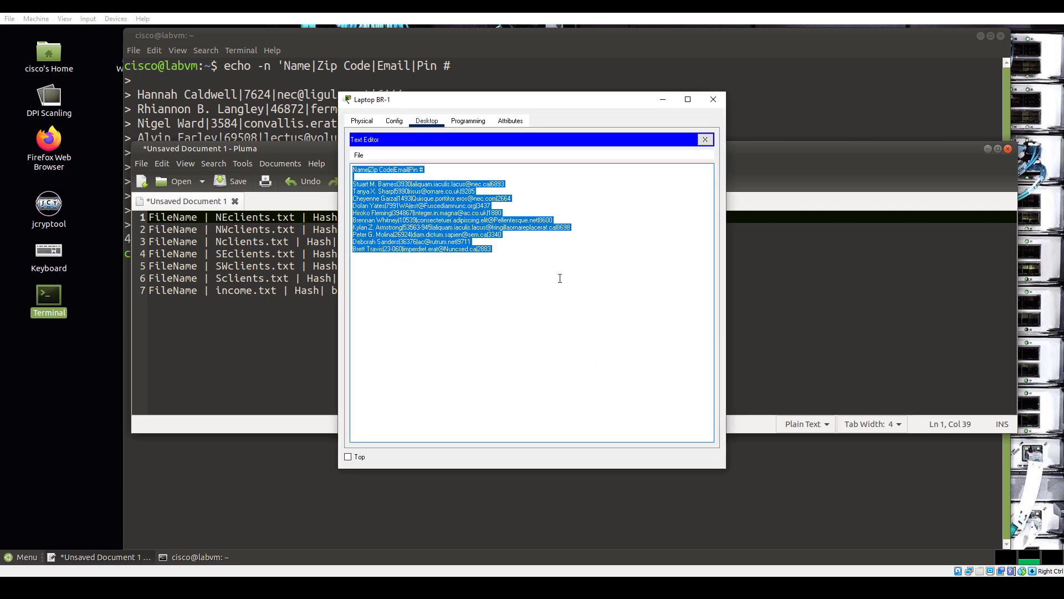
right_click(505, 254)
click(456, 309)
key(alt+Tab)
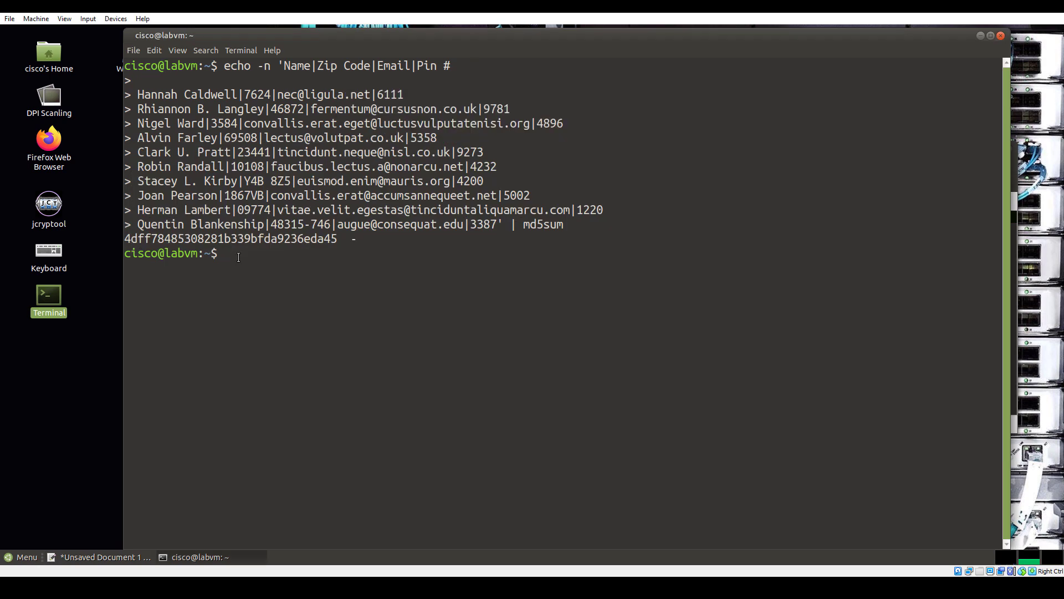
text(echo -n ')
right_click(293, 249)
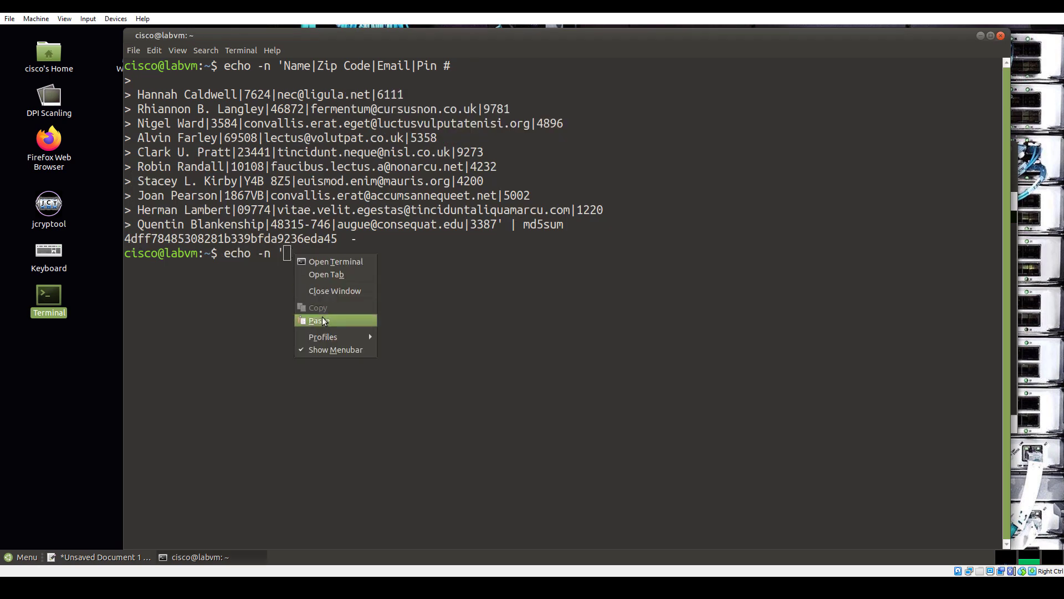
click(322, 317)
text(' | md5sum)
key(Return)
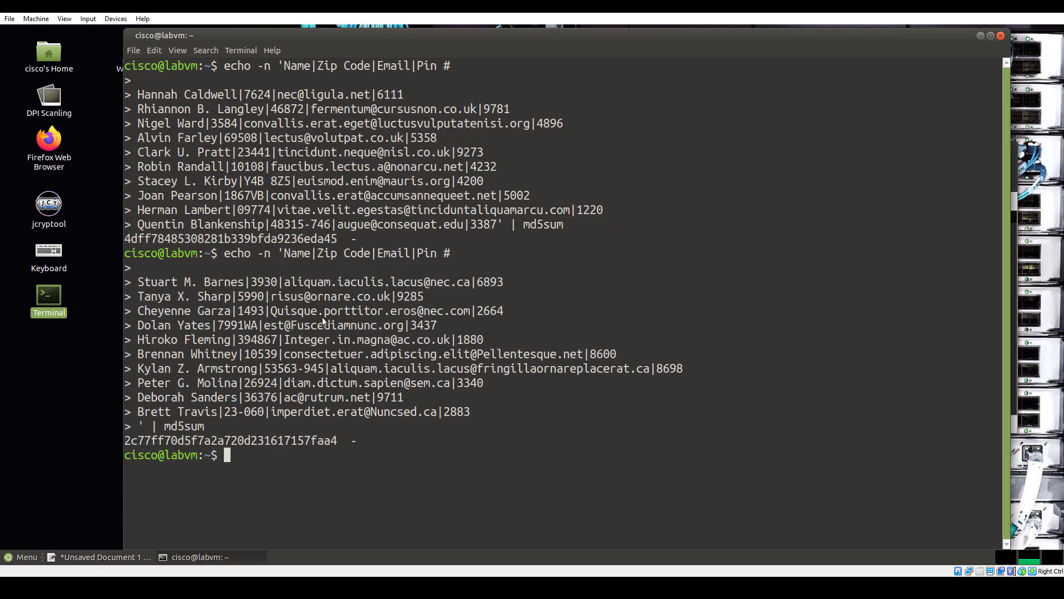
drag(125, 441, 337, 440)
click(91, 557)
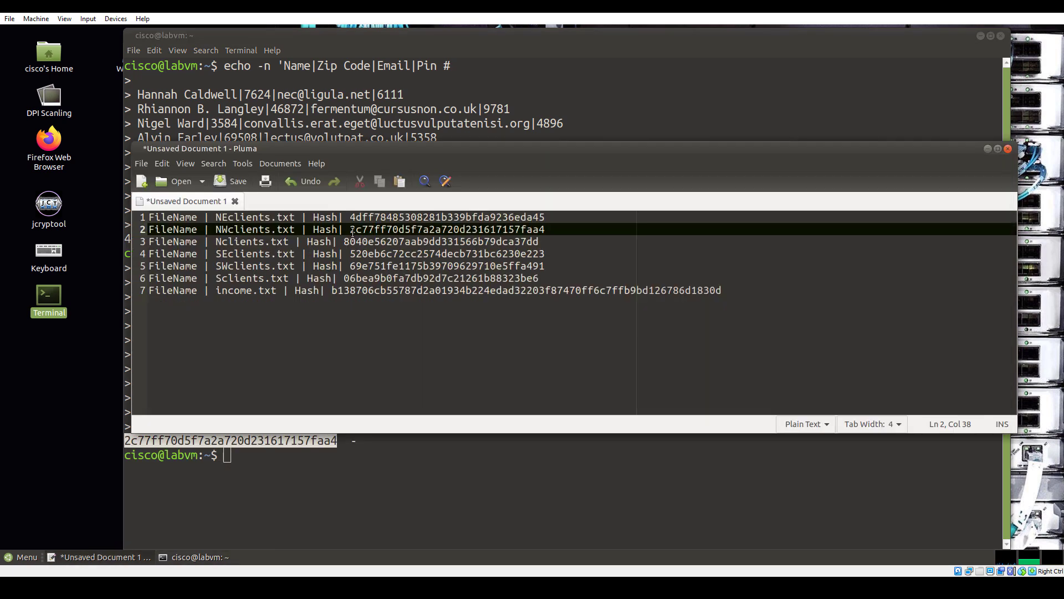
key(ctrl+v)
mouse_move(366, 588)
Hash Nclients.txt's contents with md5sum (8040e56207aab9dd331566b79dca37dd) and compare it with the line 3 hash in Pluma
click(456, 540)
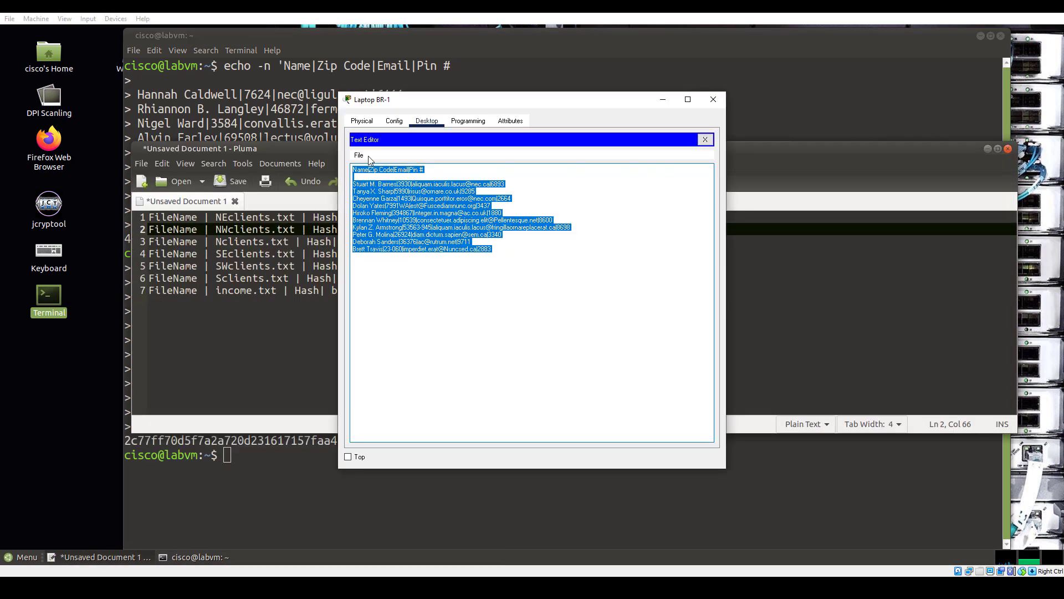
click(458, 289)
click(571, 349)
key(ctrl+a)
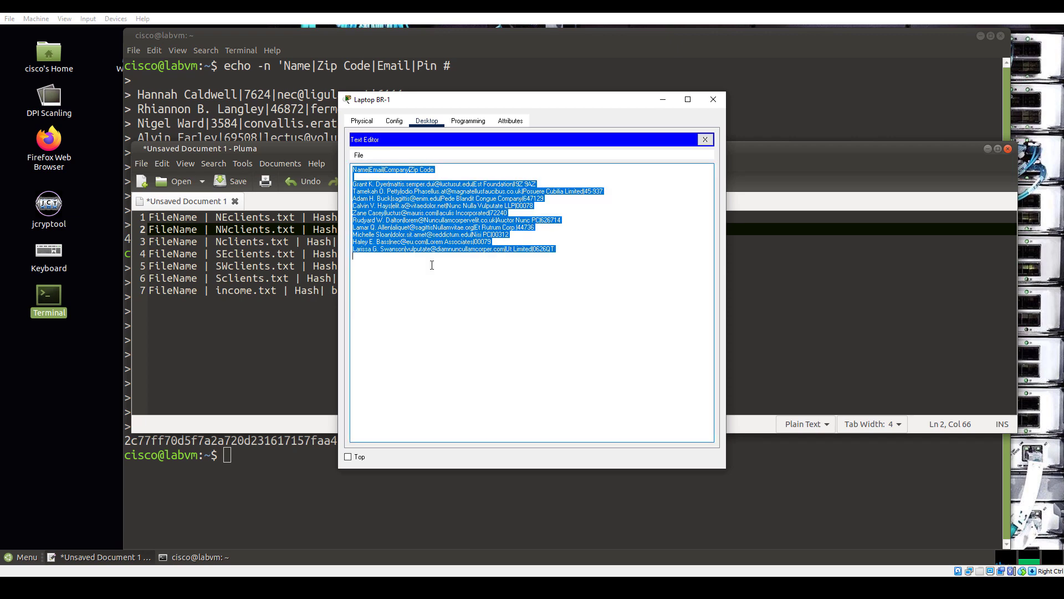
right_click(442, 218)
click(466, 304)
click(257, 462)
text(echo -n ')
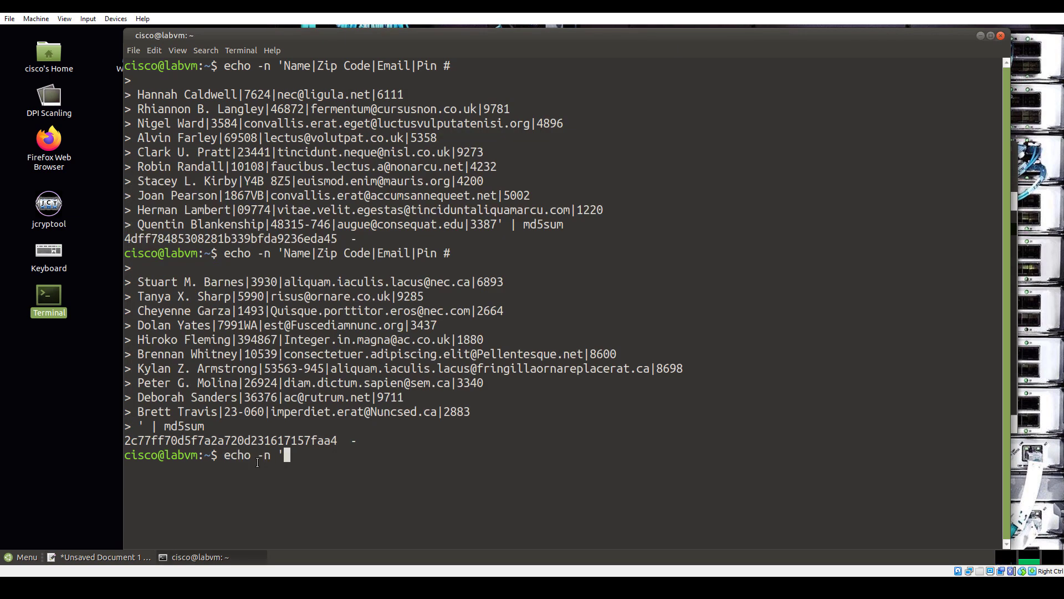
right_click(284, 461)
click(314, 421)
text(' | md5sum)
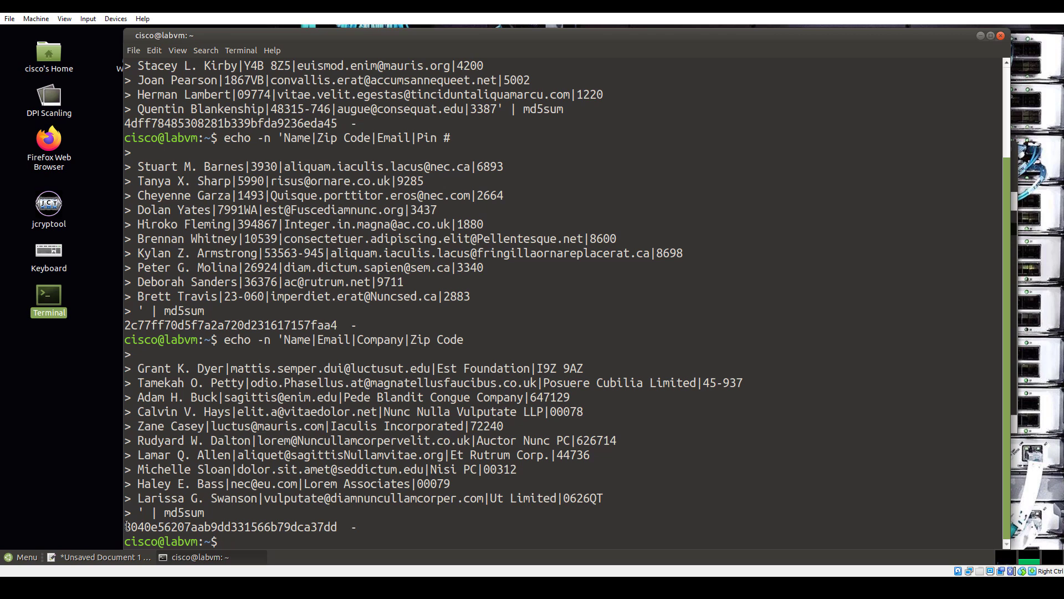
drag(124, 527, 337, 527)
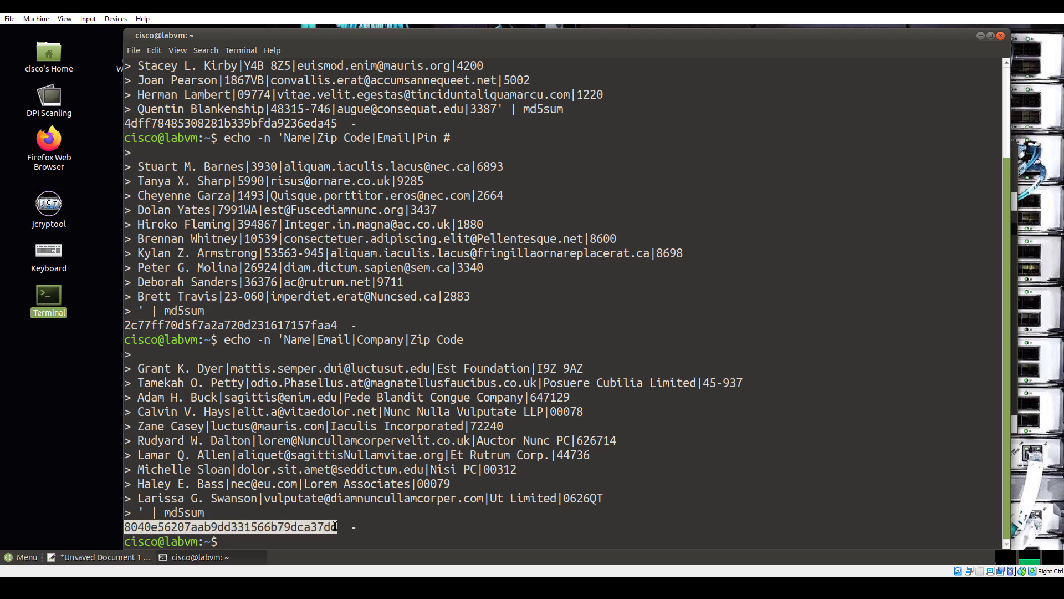
click(102, 556)
drag(347, 244, 544, 242)
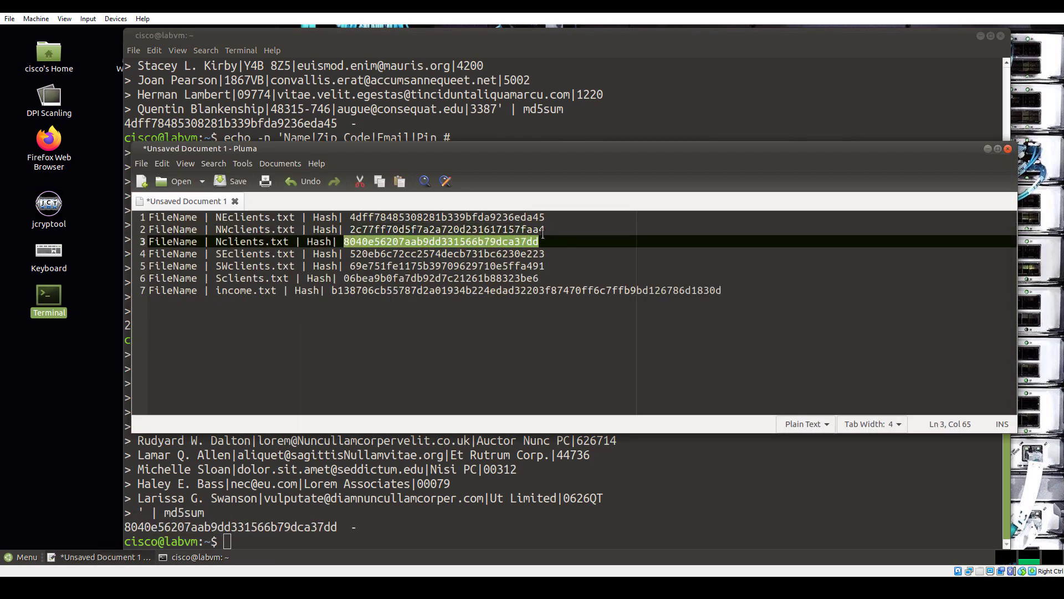
Hash SEclients.txt's contents with echo -n | md5sum, producing f8a01d43eef5271e680dacaf1d1642d1
mouse_move(365, 588)
click(302, 535)
click(359, 156)
click(369, 181)
click(460, 304)
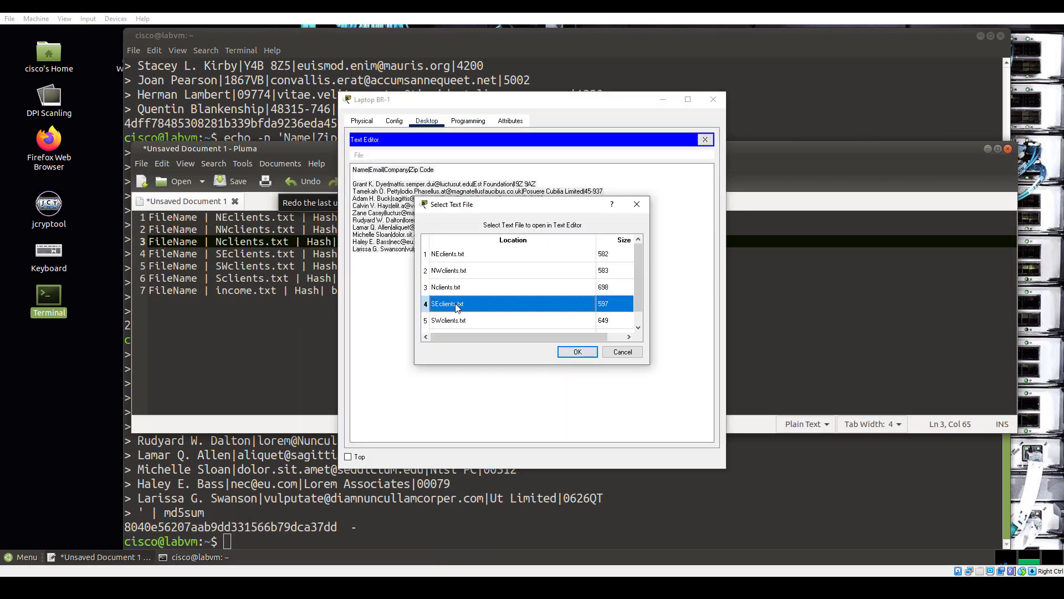
click(574, 352)
key(ctrl+a)
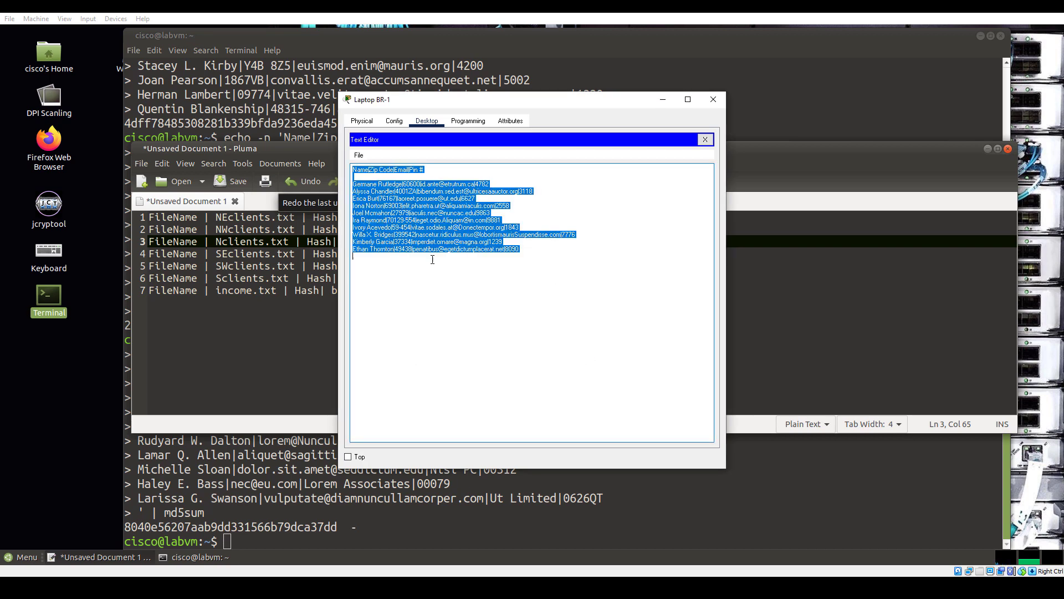
click(257, 539)
text(echo -n ')
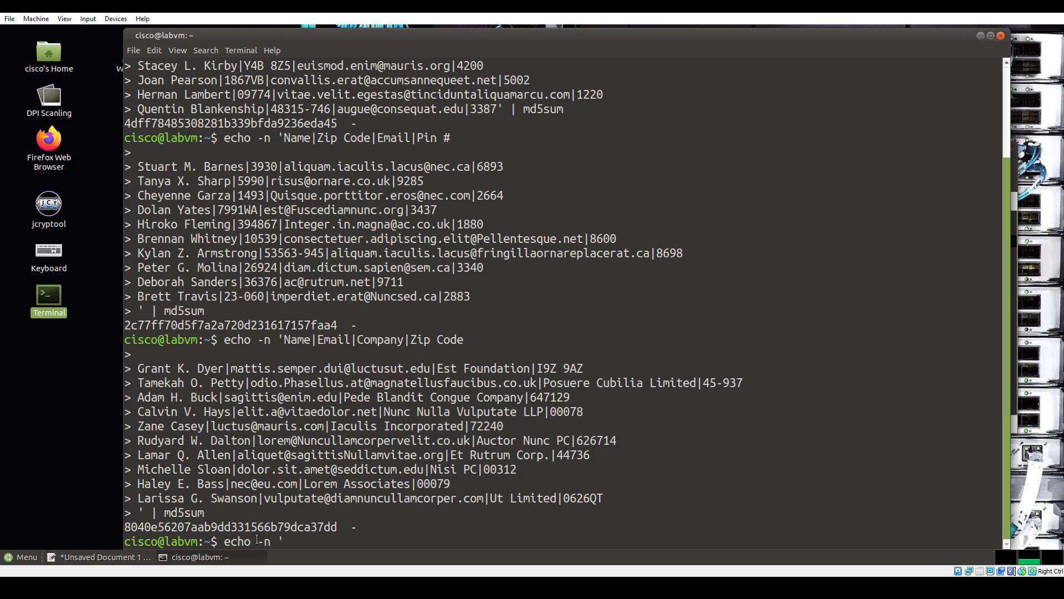
right_click(295, 542)
click(314, 513)
text(' | md5sum)
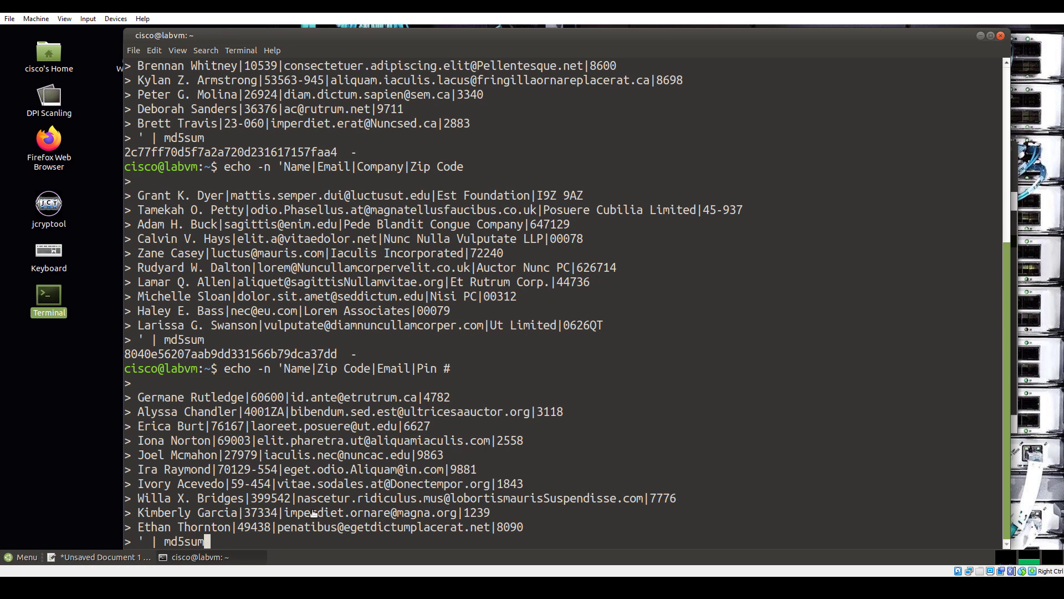
key(Return)
drag(126, 527, 337, 527)
click(100, 557)
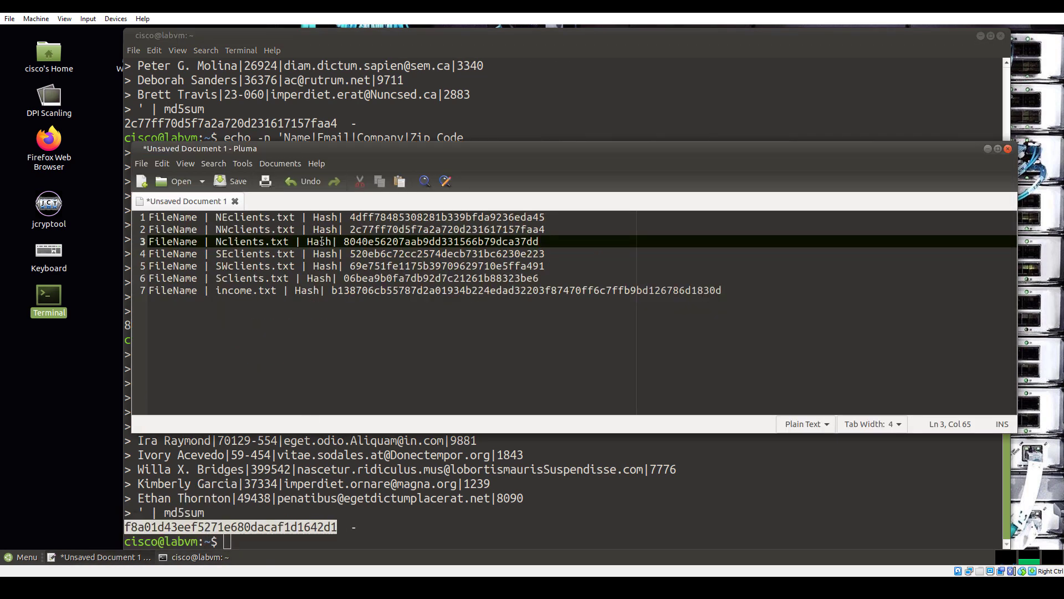
Check the recorded SEclients.txt hash on Pluma's line 4, then copy the entire prepared email text
drag(349, 253, 558, 260)
drag(215, 254, 293, 252)
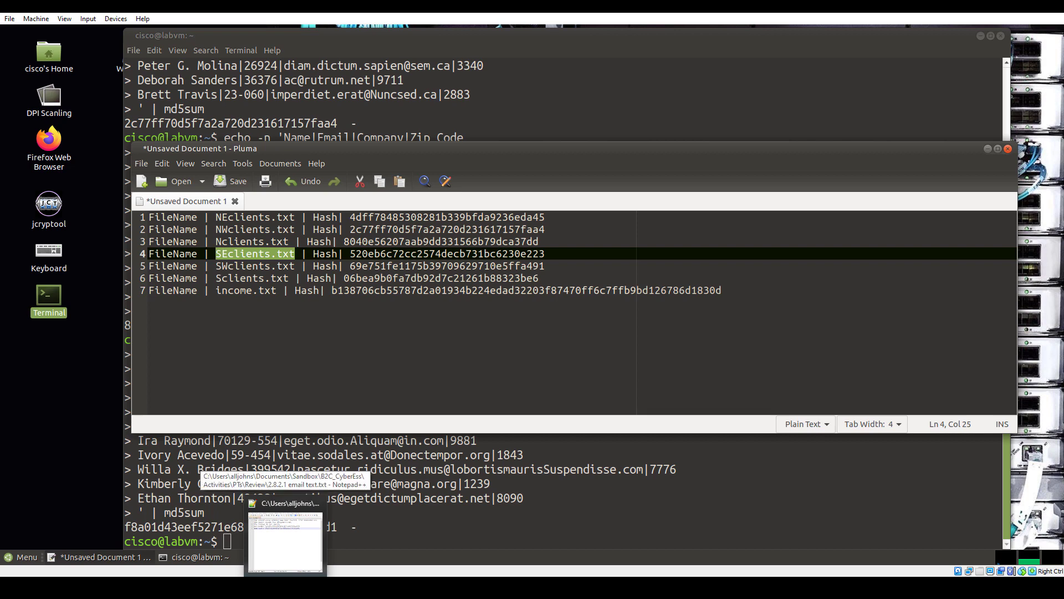
click(286, 543)
key(ctrl+a)
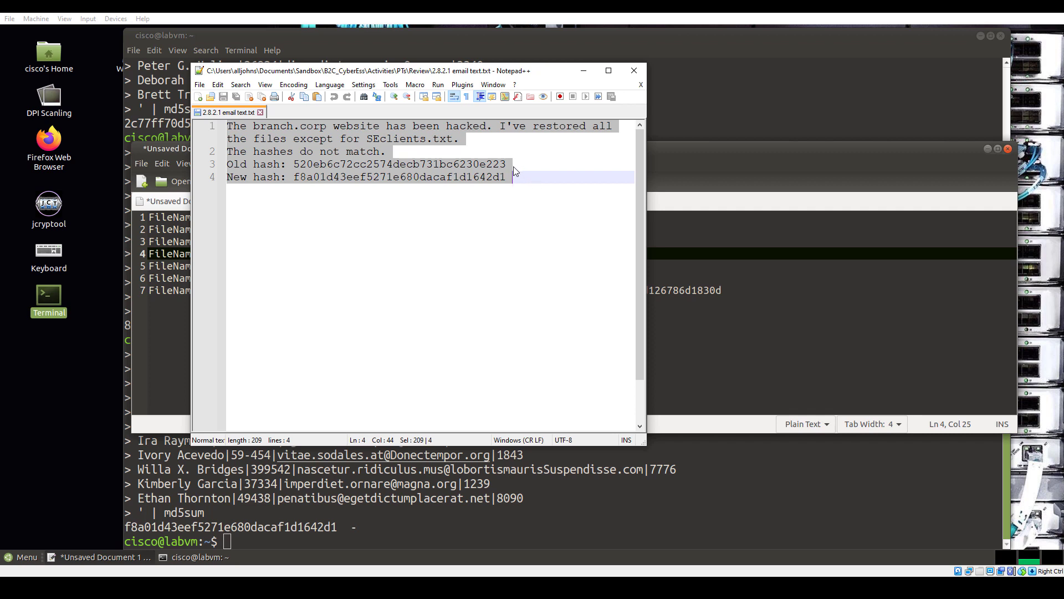
right_click(420, 161)
click(443, 179)
Send the branch user an email from Laptop BR-1 with subject 'We've Been Hacked' and the pasted hash-mismatch report
key(alt+Tab)
click(705, 139)
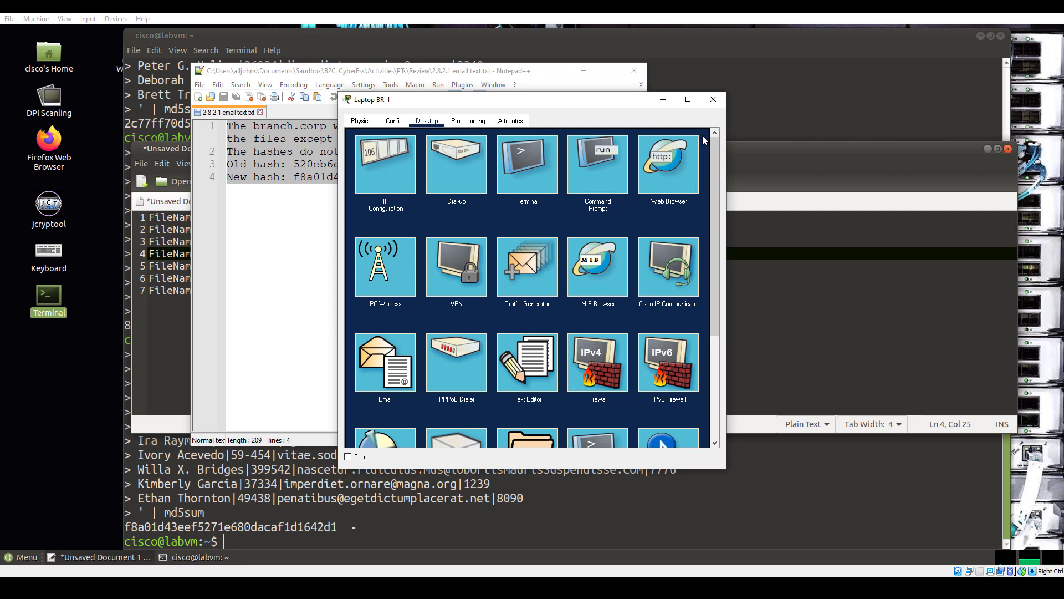
click(378, 378)
click(397, 169)
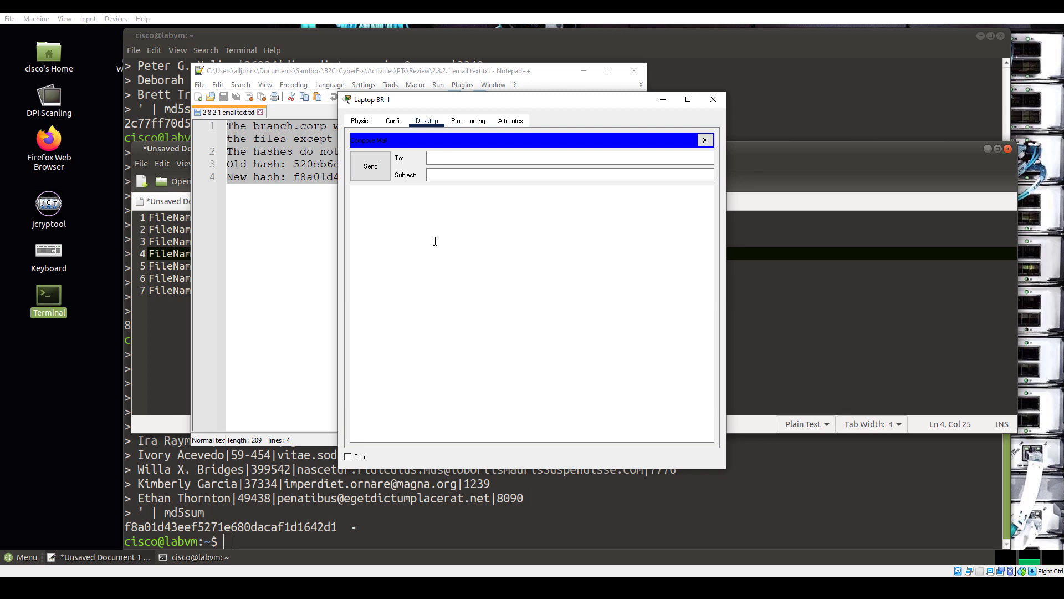
click(461, 160)
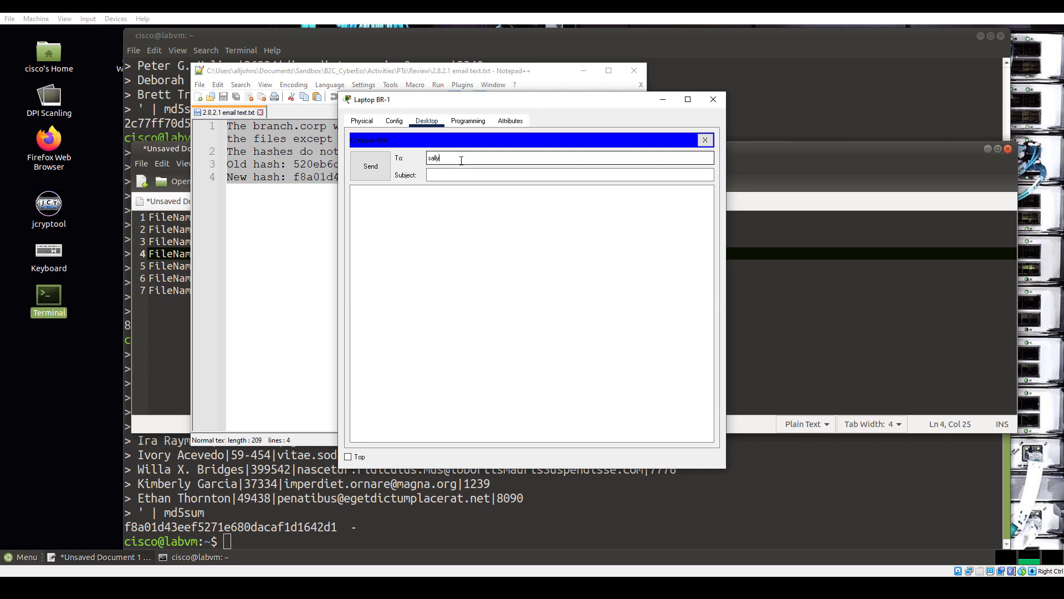
key(Tab)
text(We've Been Hacked)
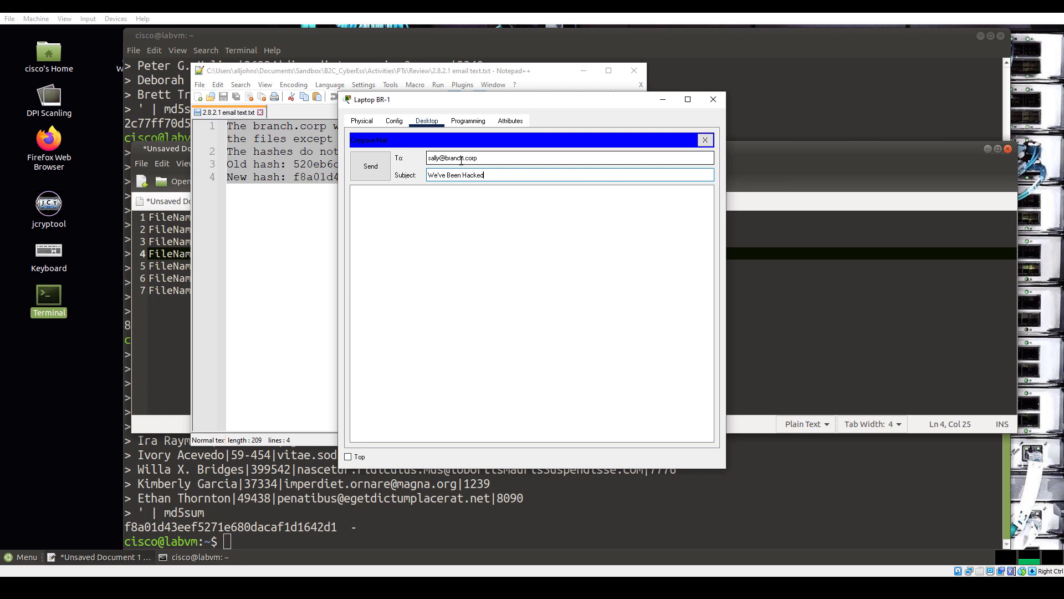
key(Tab)
key(ctrl+v)
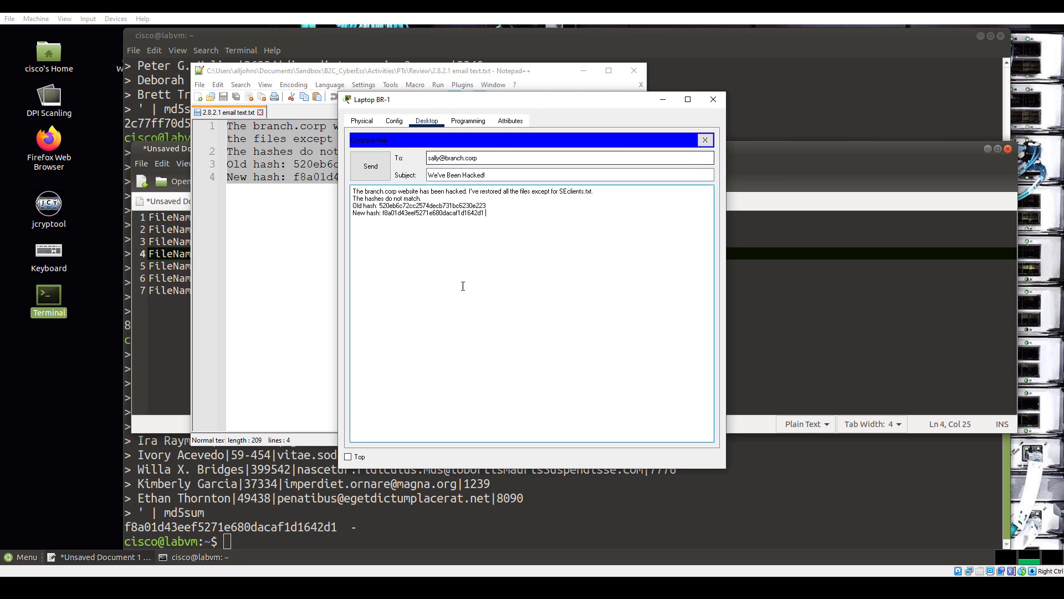
click(371, 165)
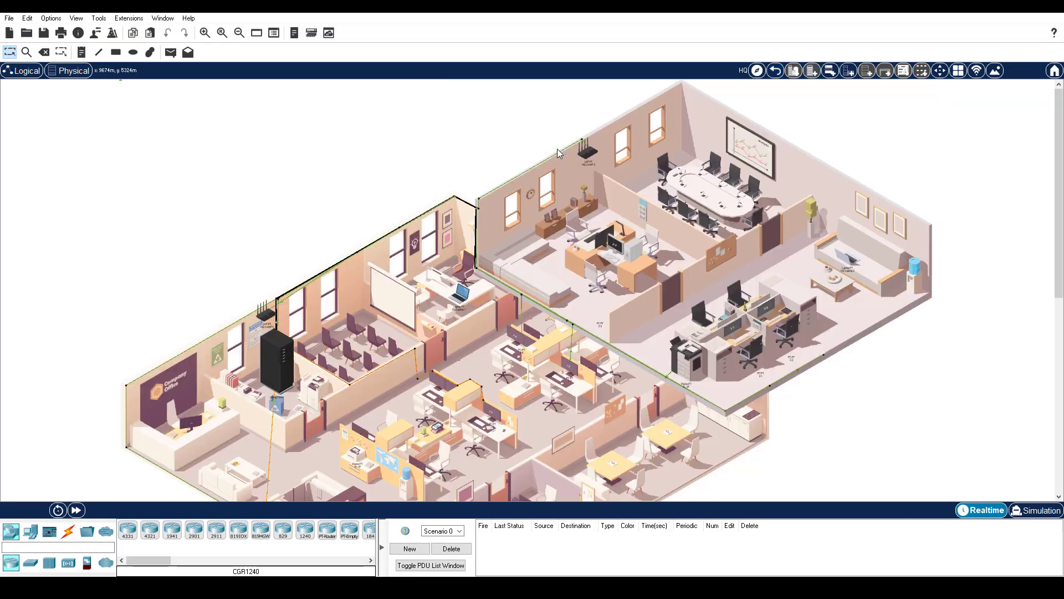
From HQ-Laptop-1's command prompt, log in to the hq.corp FTP server and list its files
click(464, 297)
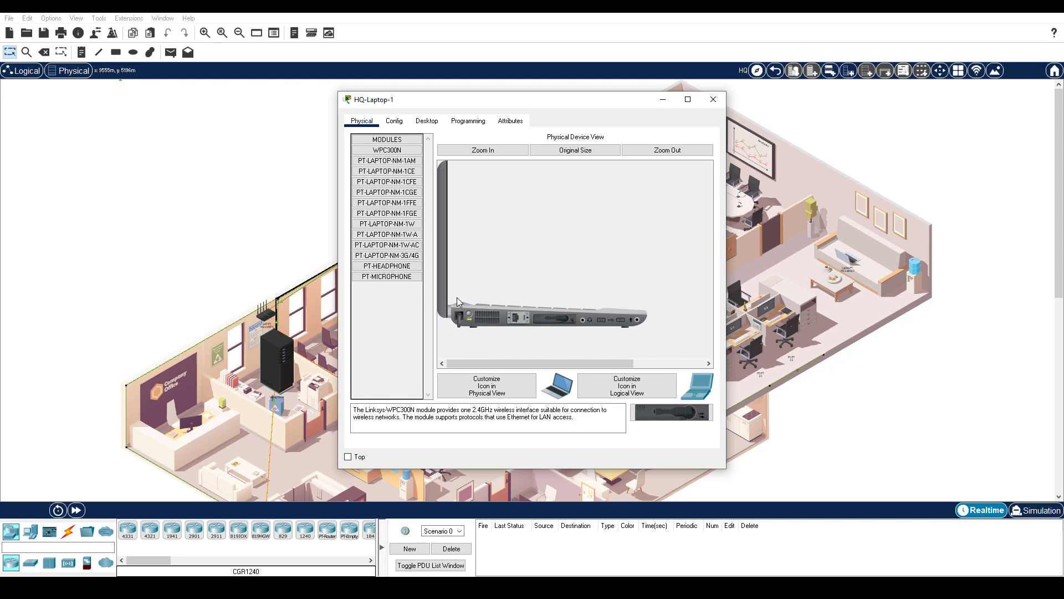
click(427, 126)
click(617, 170)
text(ftp hq.)
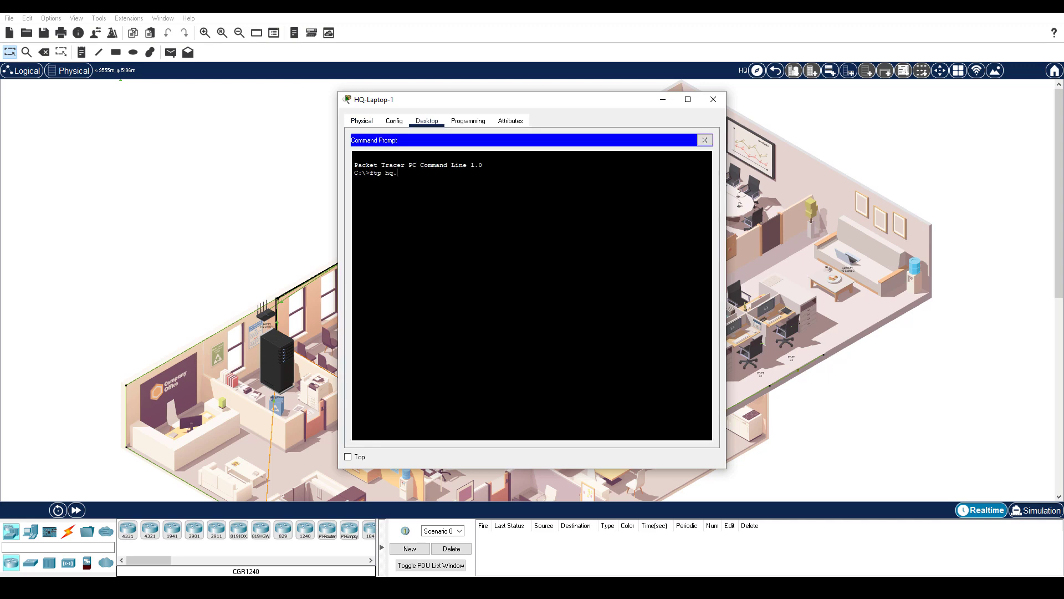
text(corp)
key(Return)
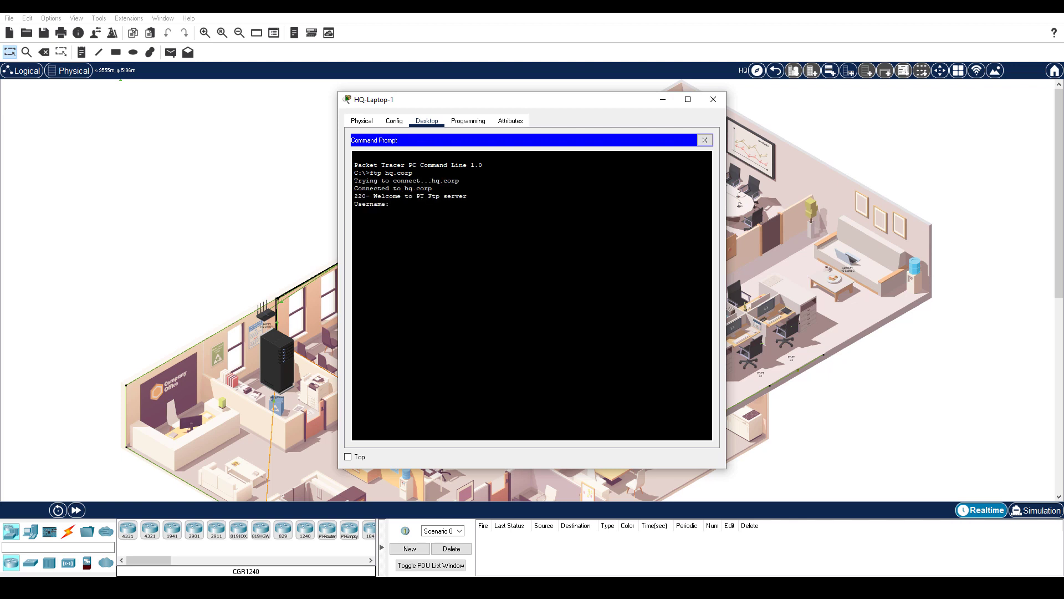
text(sally)
key(Return)
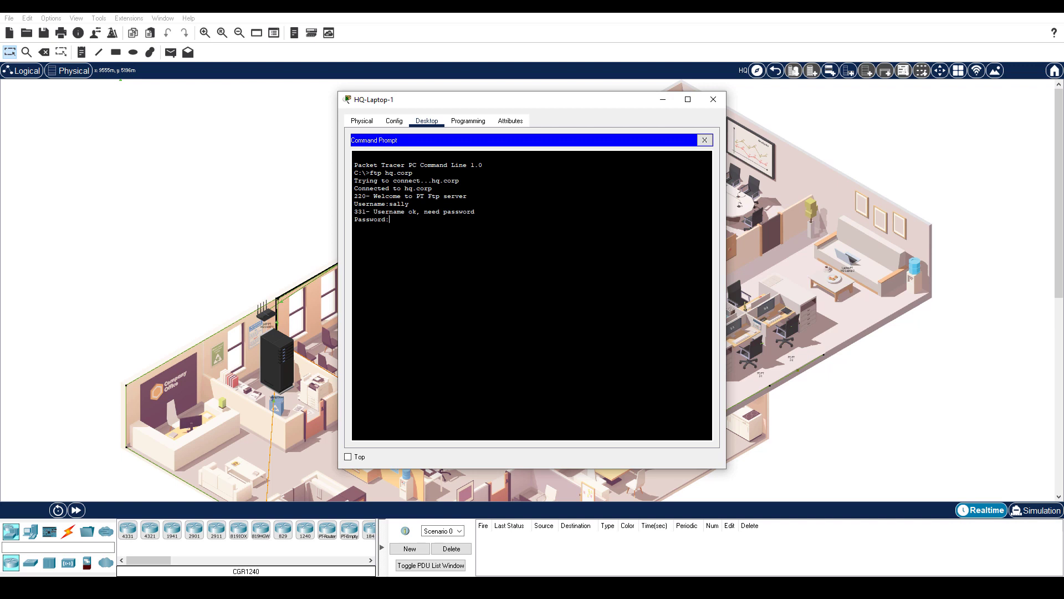
key(Return)
text(dir)
key(Return)
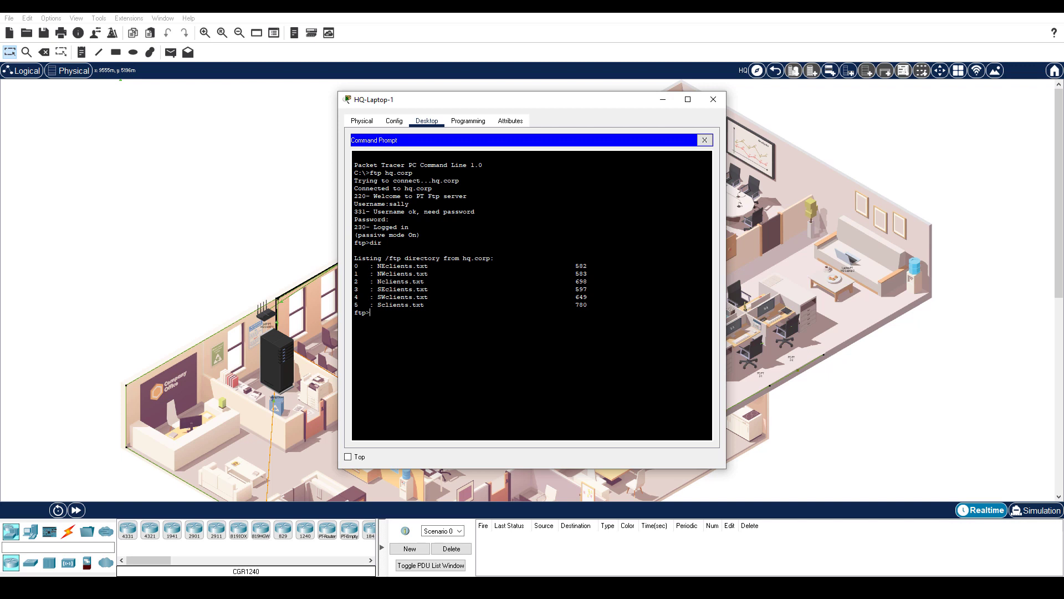
Download SEclients.txt with get, quit FTP, and confirm the file on the laptop's drive with dir
text(get SEclients.txt)
key(Return)
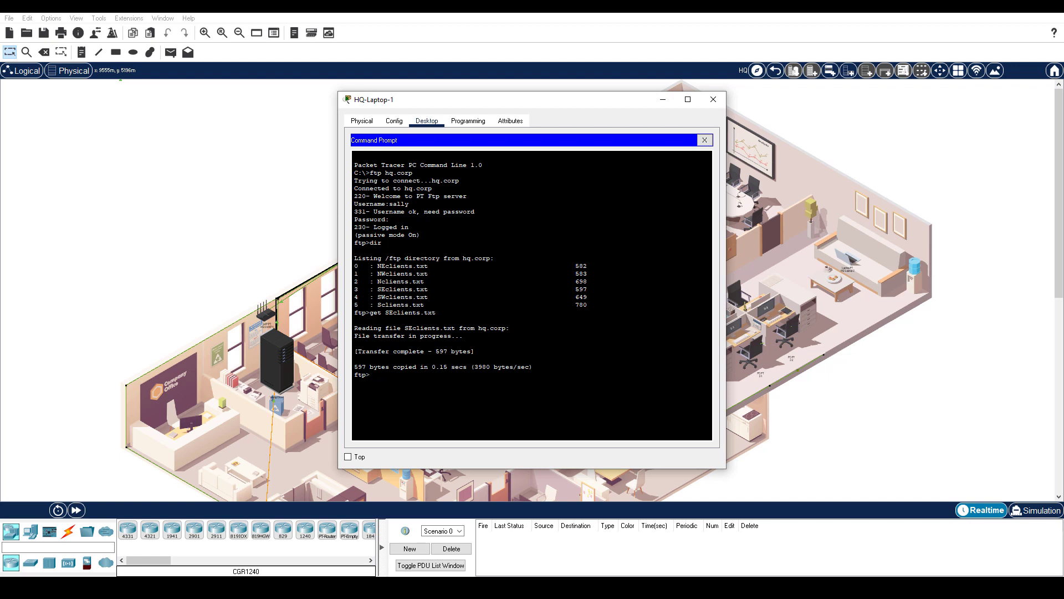
text(quit)
key(Return)
text(dir)
key(Return)
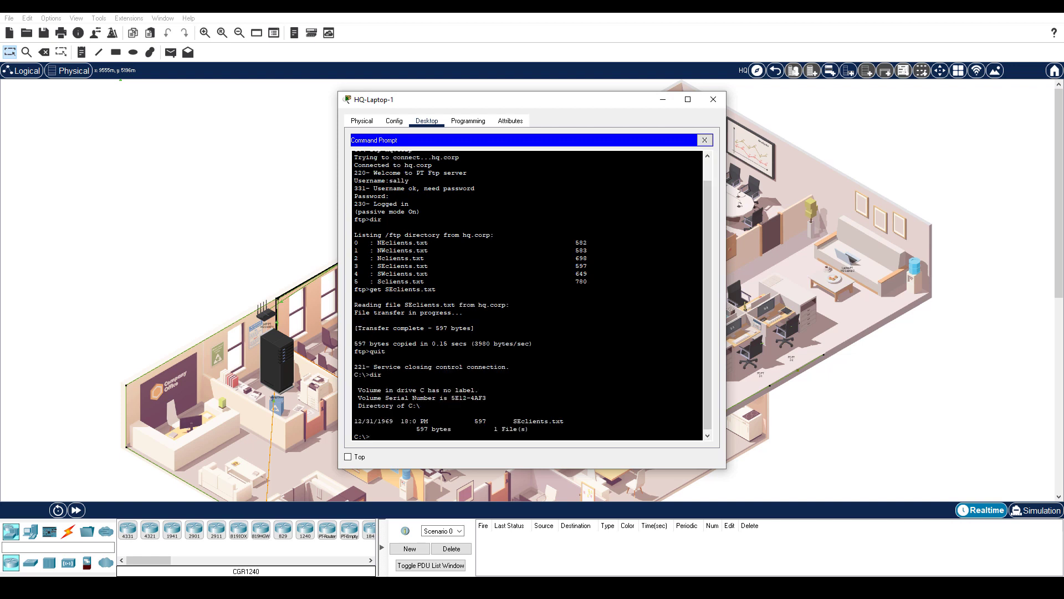
drag(510, 421, 572, 421)
click(713, 99)
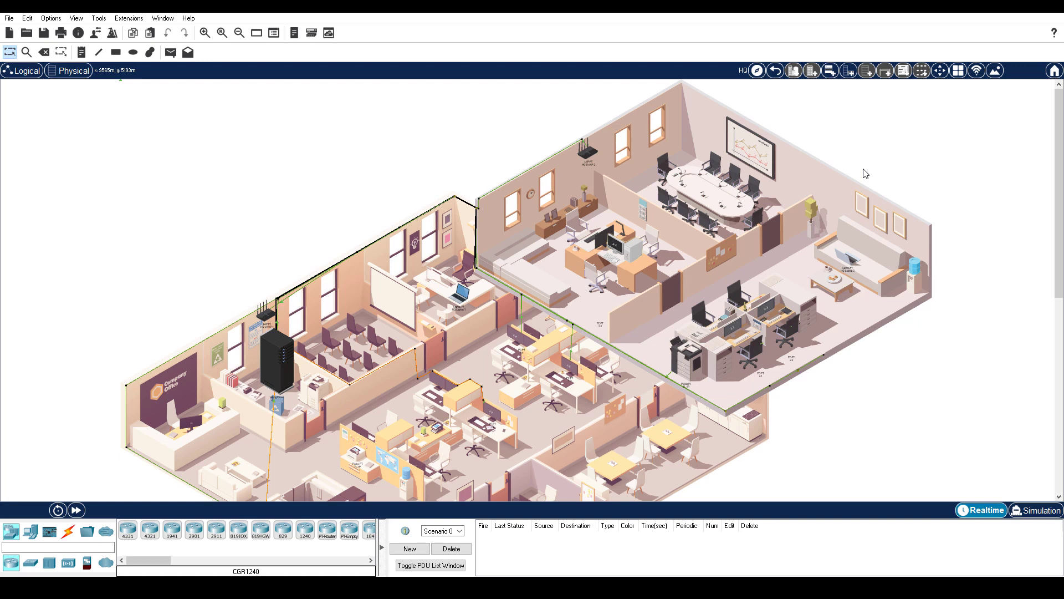
List HQ-Laptop-2's files with dir in its command prompt to locate income.txt
click(849, 261)
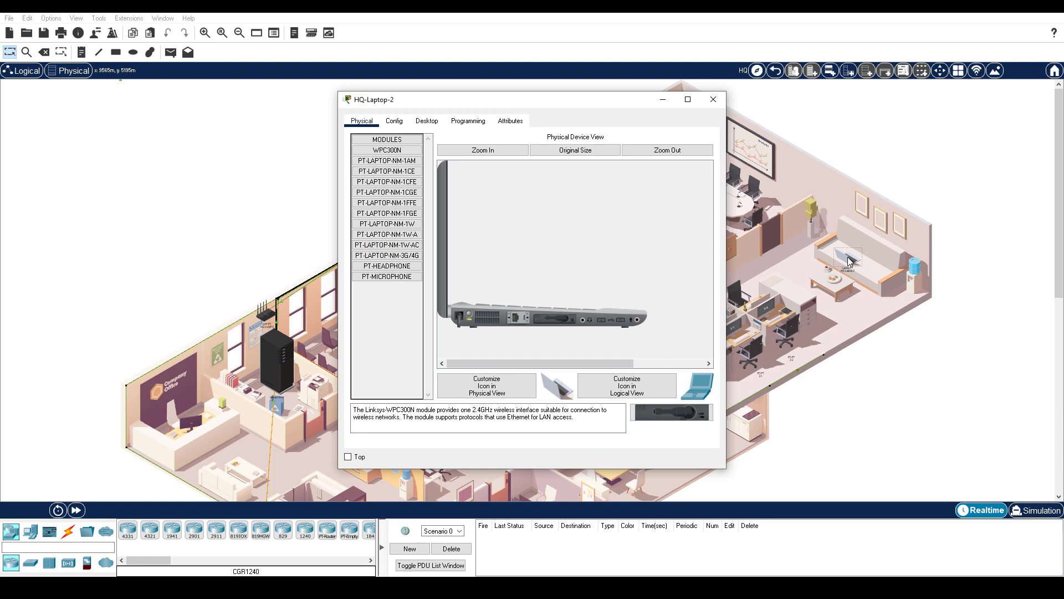
click(427, 120)
click(610, 169)
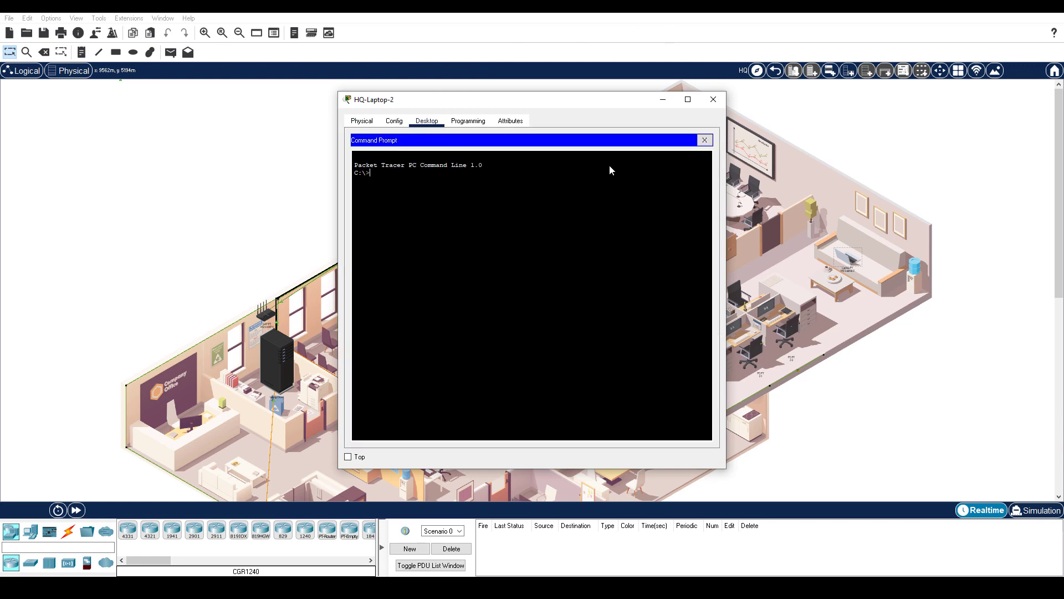
text(dir)
key(Return)
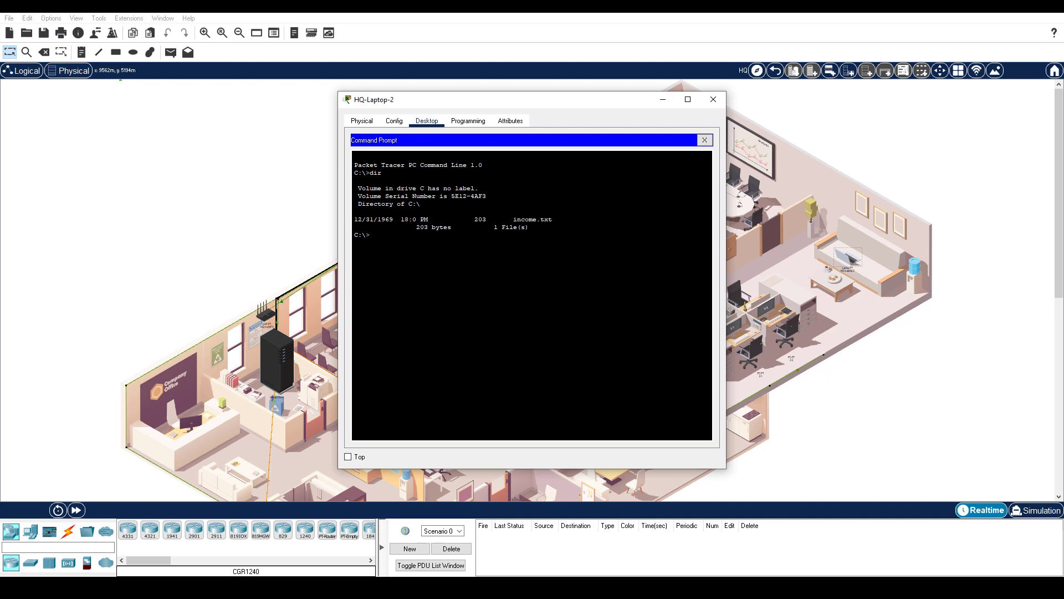
drag(509, 219, 560, 219)
click(704, 140)
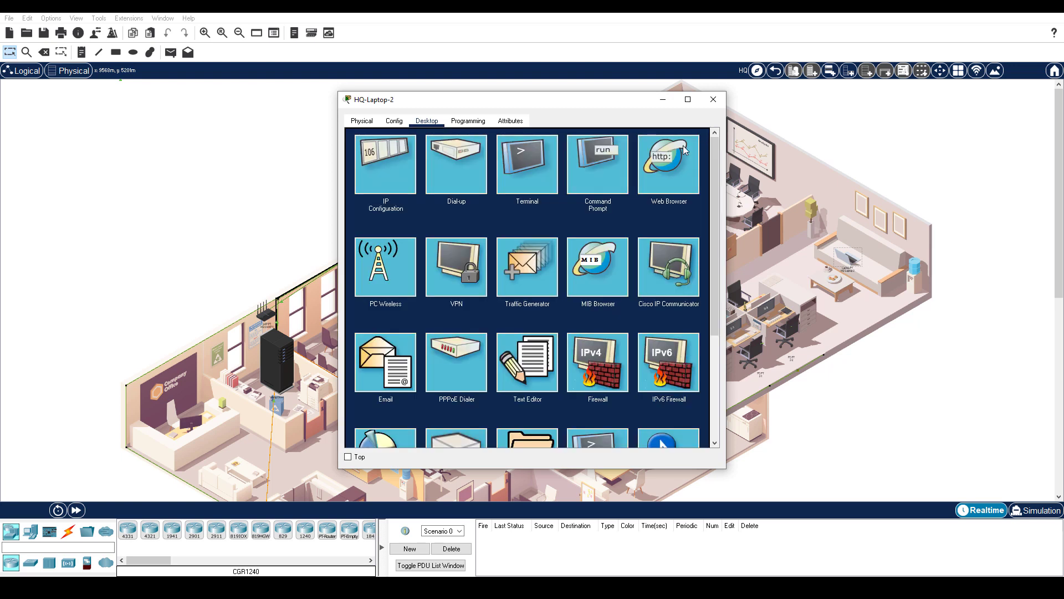
Open income.txt in HQ-Laptop-2's Text Editor, select all its INCOME text, and start a new Pluma document
click(504, 357)
click(359, 155)
click(370, 179)
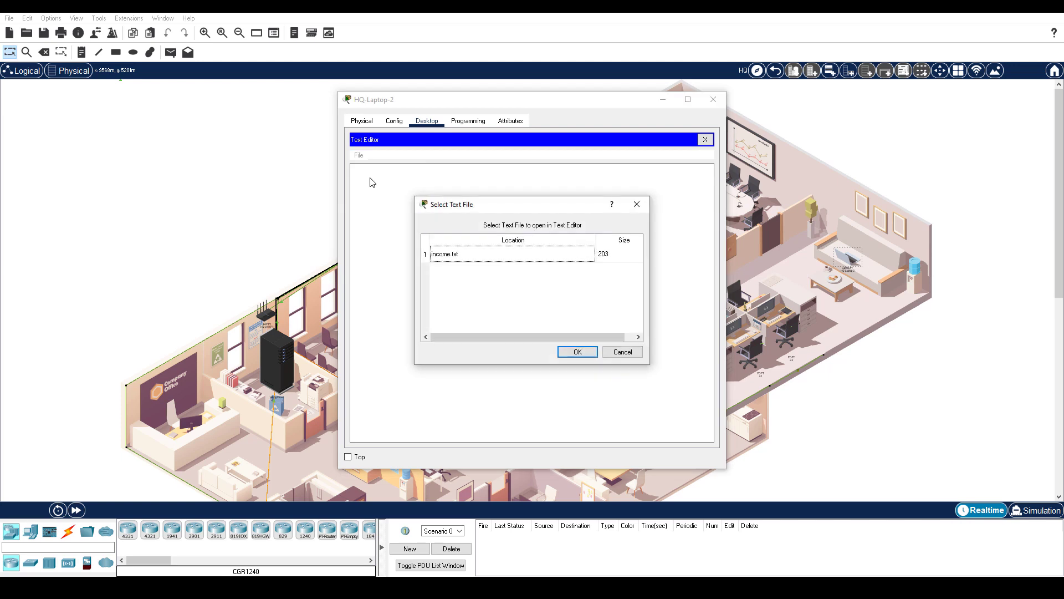
click(454, 255)
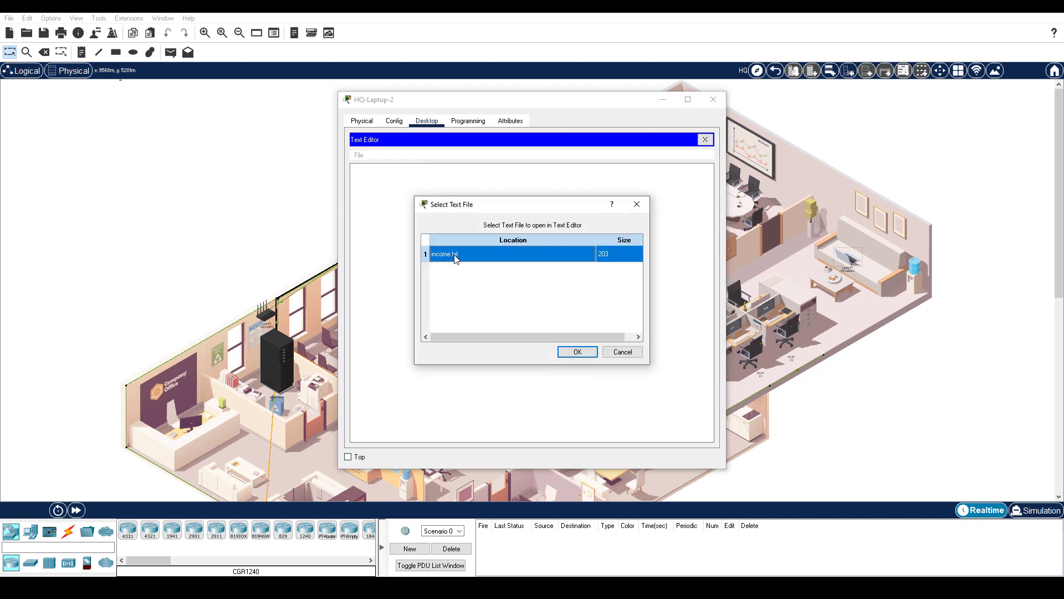
click(578, 353)
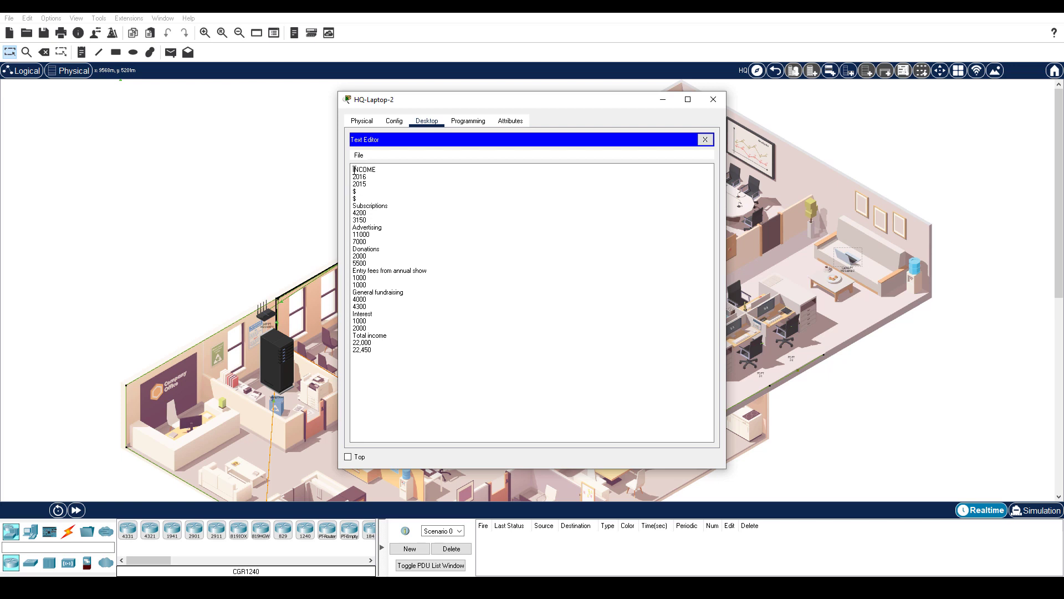
drag(353, 171, 497, 351)
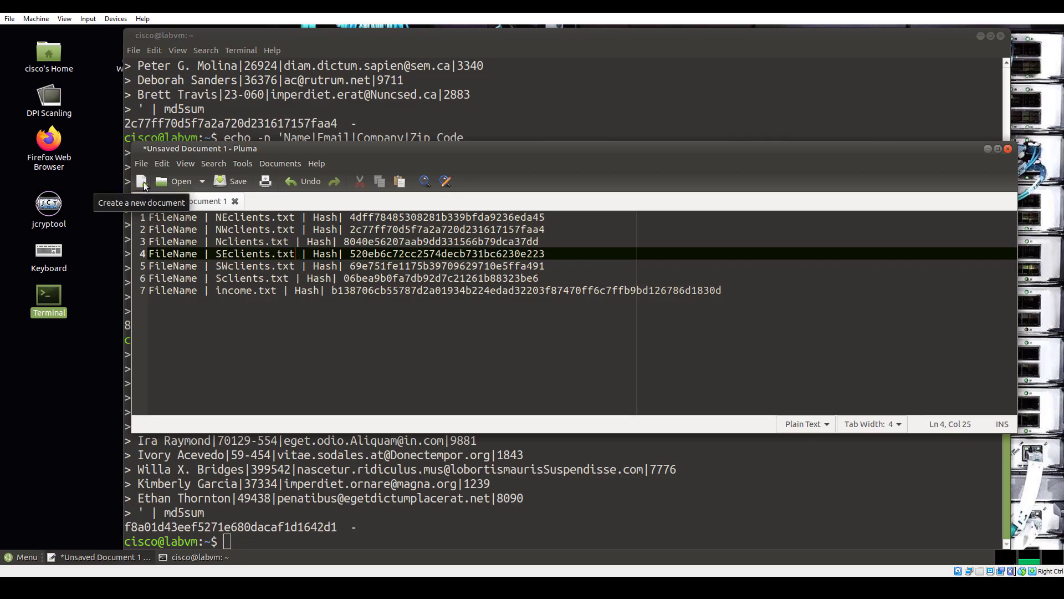
click(142, 183)
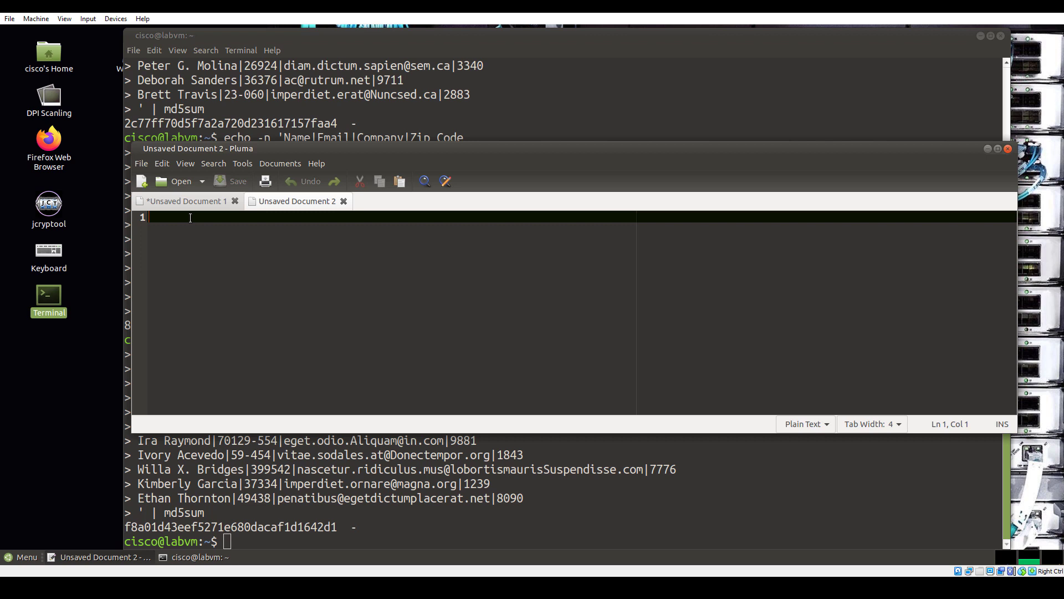
Paste the INCOME figures into the new Pluma document, save it as income.txt, and close it
right_click(192, 218)
click(211, 251)
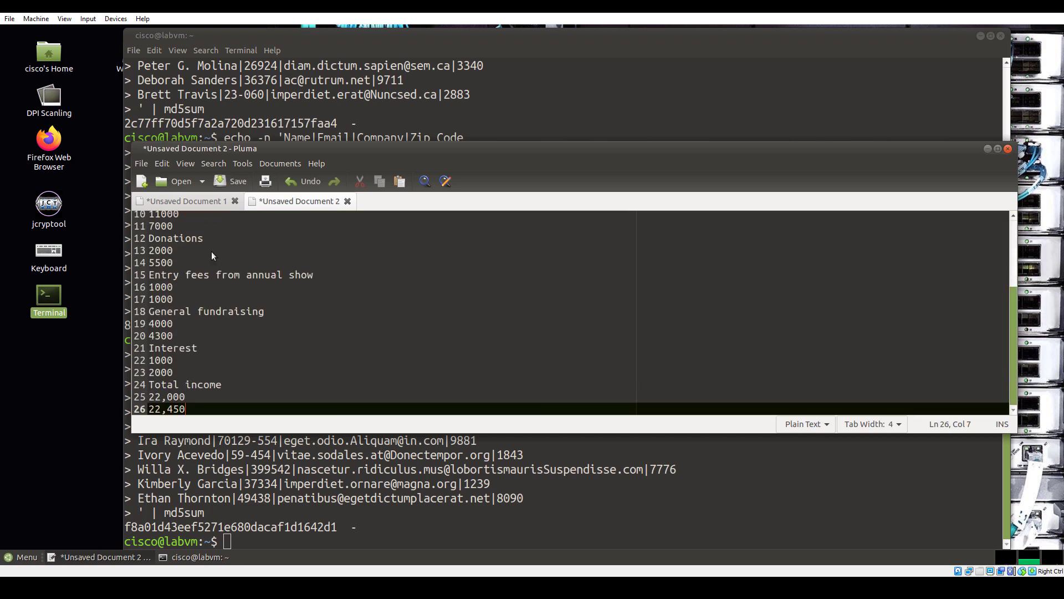
click(233, 181)
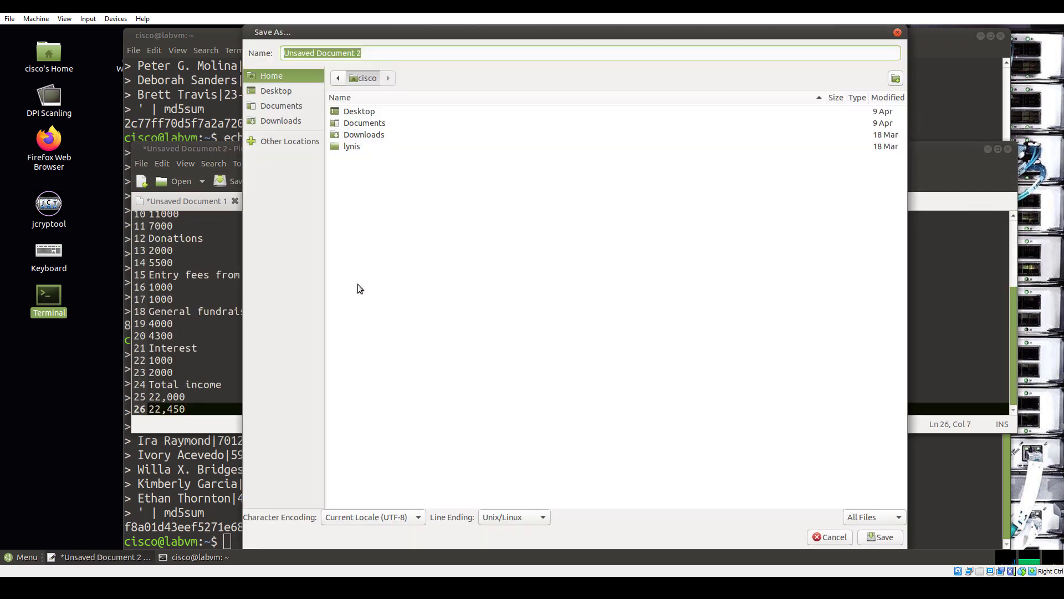
text(income.txt)
key(Return)
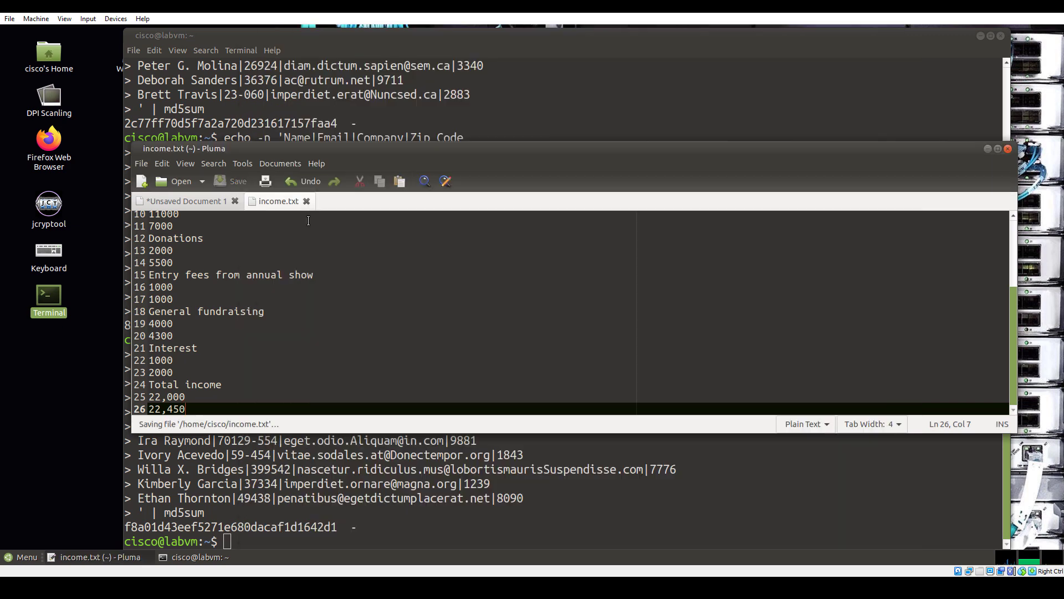
click(306, 201)
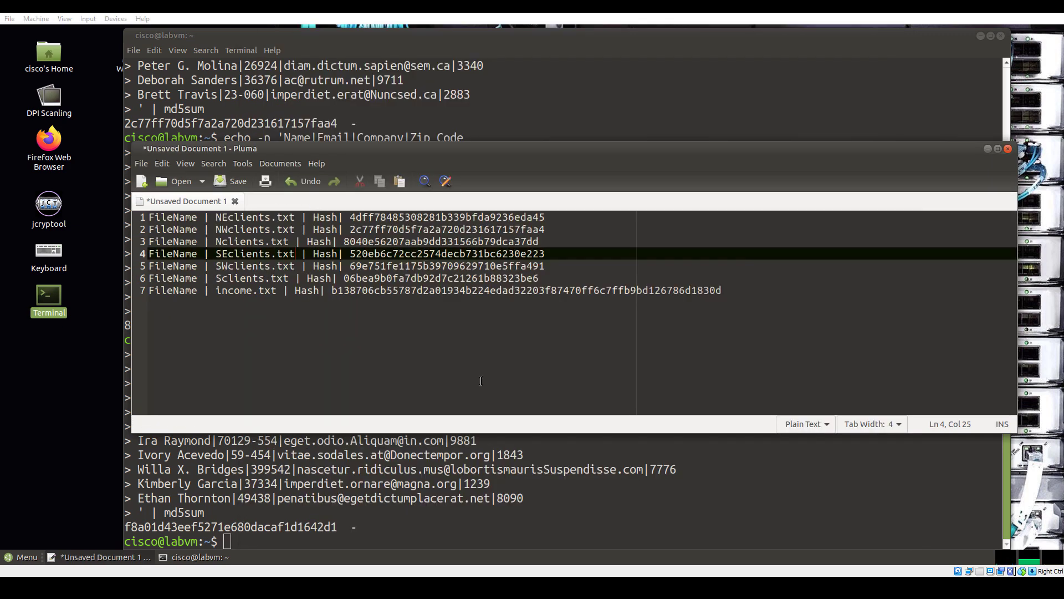
click(194, 556)
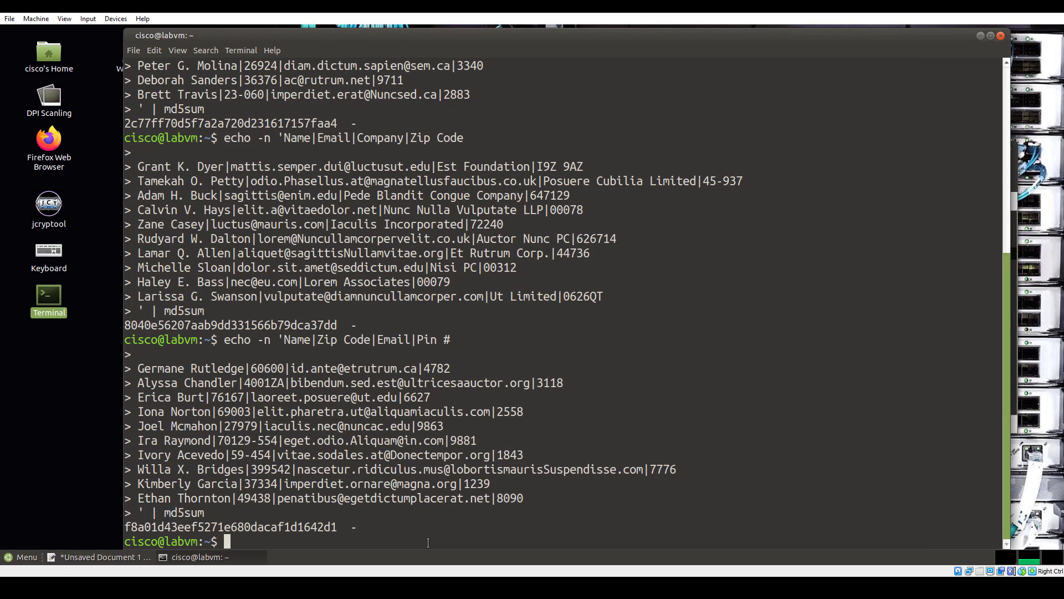
Copy the openssl dgst -sha256 -hmac command for income.txt from the Notepad++ notes
key(alt+Tab)
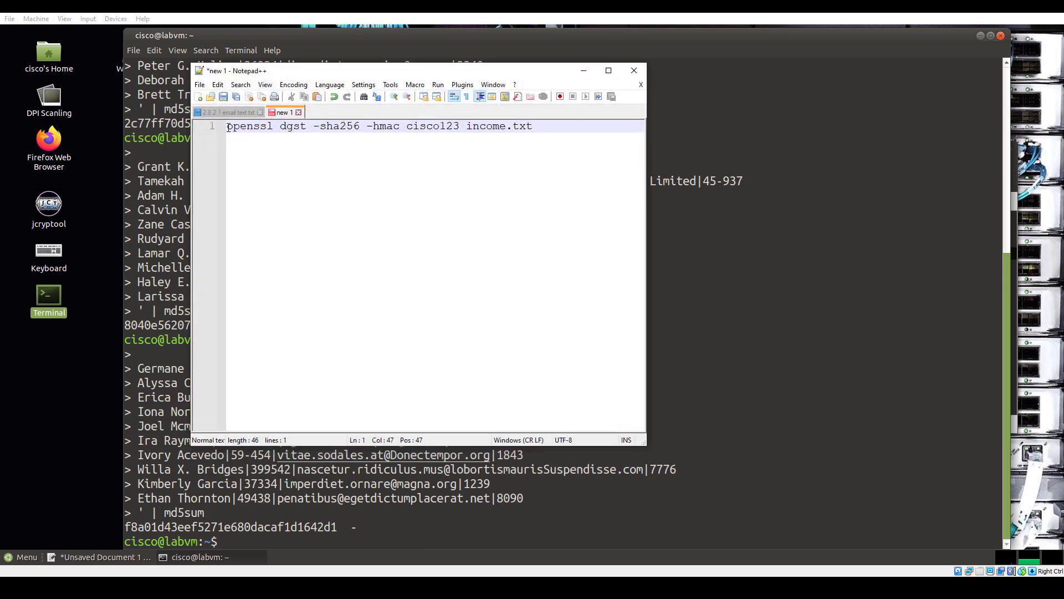
drag(224, 127, 513, 135)
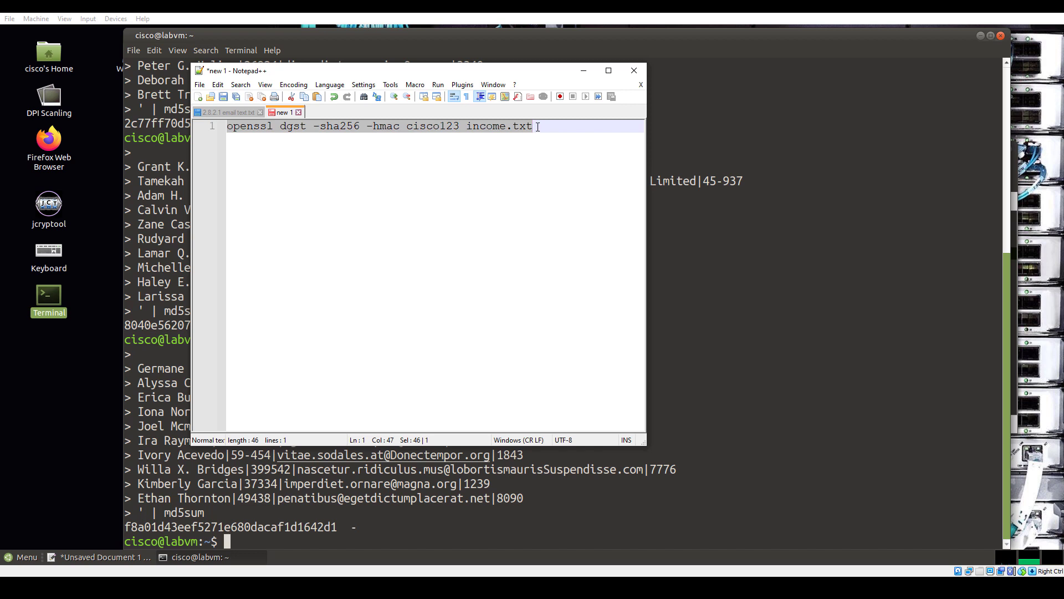
drag(407, 127, 458, 127)
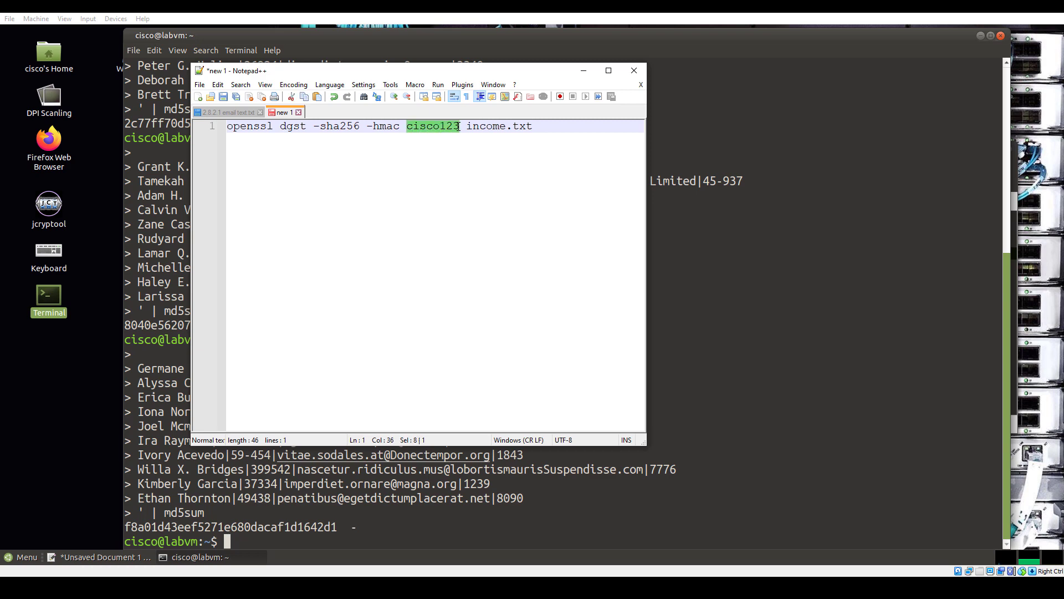
drag(541, 126, 228, 127)
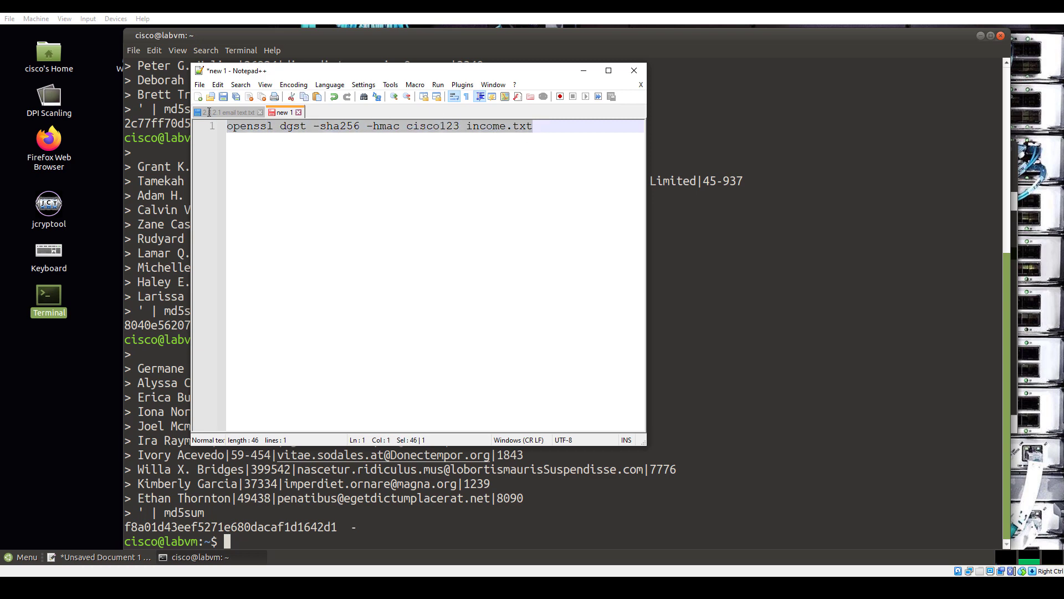
right_click(283, 128)
click(311, 145)
Run the command in the terminal and compare its HMAC b138706cb55787d2a01934b224edad32203f87470ff6c7ffb9bd126786d1830d with Pluma's income.txt hash
click(240, 540)
right_click(239, 541)
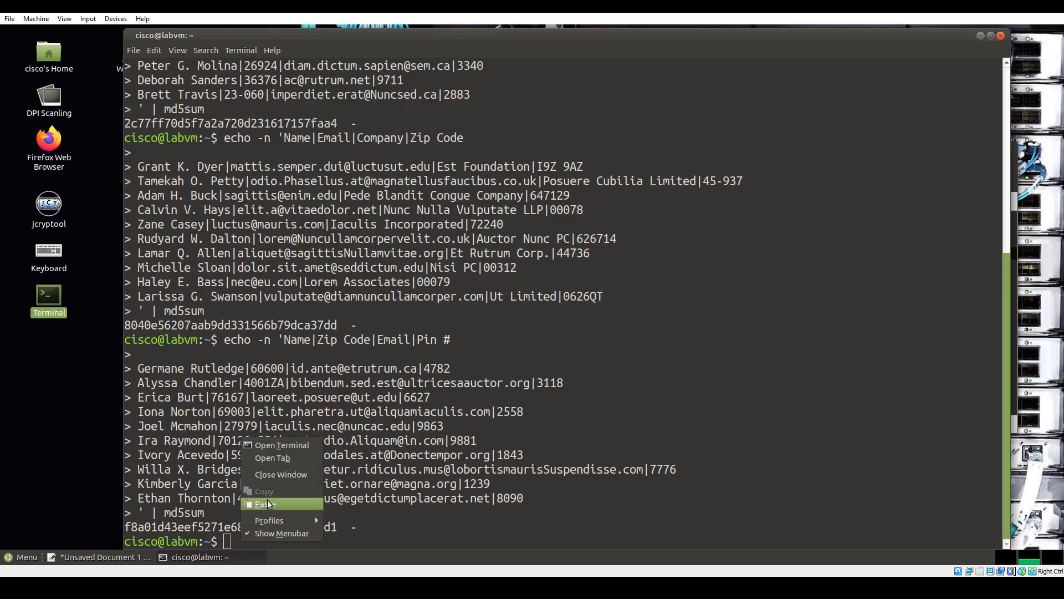
click(261, 504)
key(Return)
drag(291, 527, 716, 527)
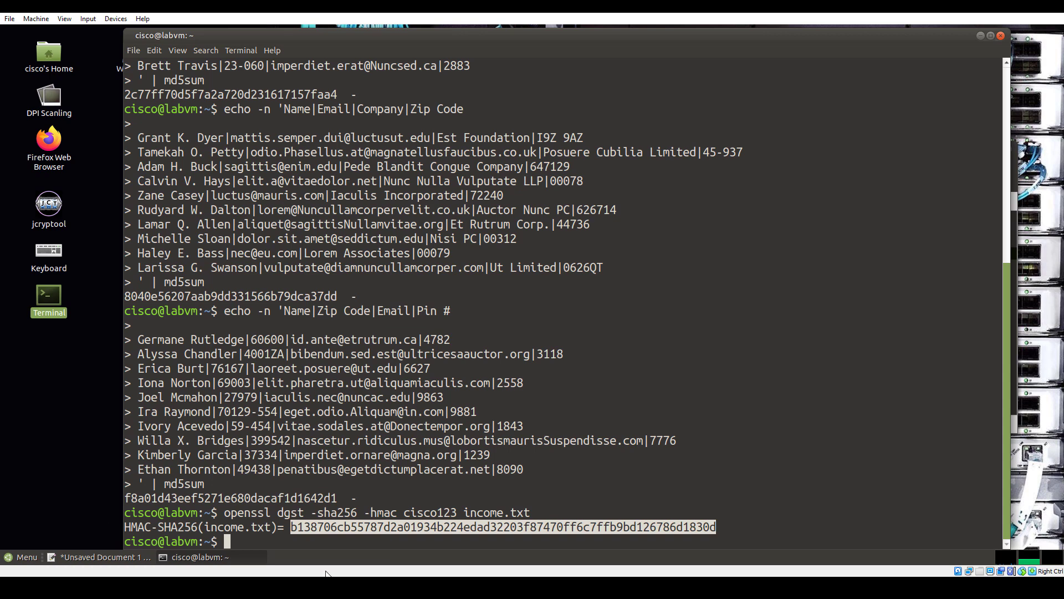
click(87, 554)
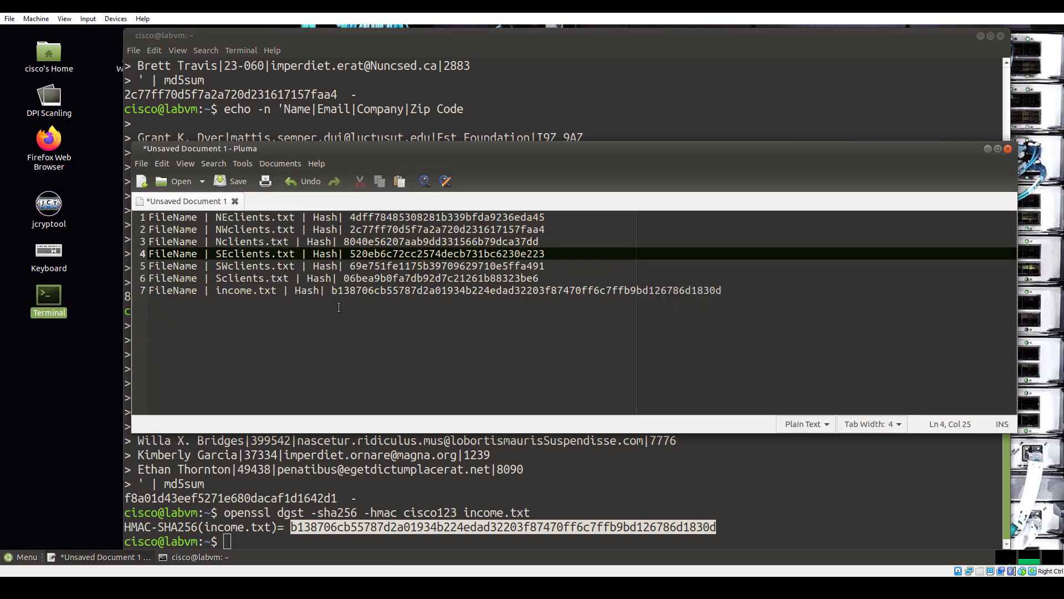
drag(332, 290, 725, 290)
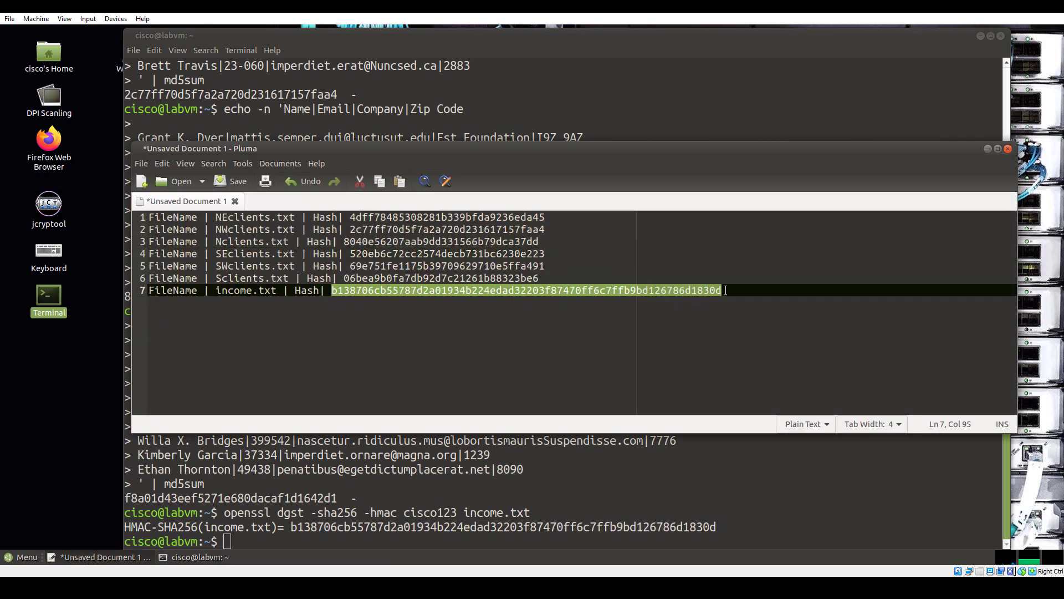